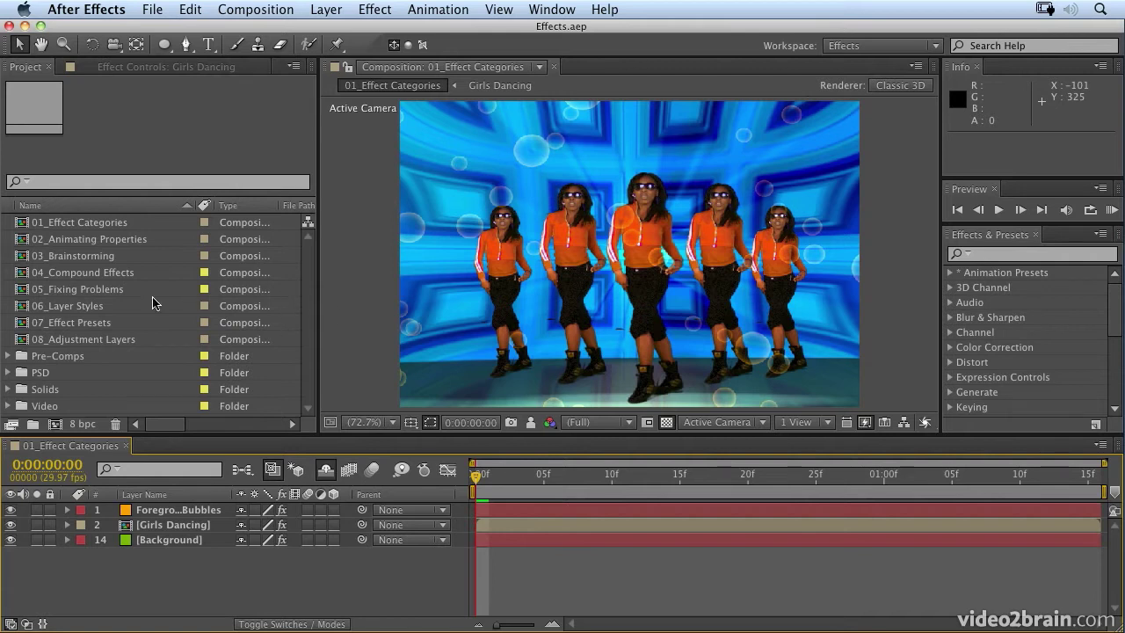
double_click(50, 278)
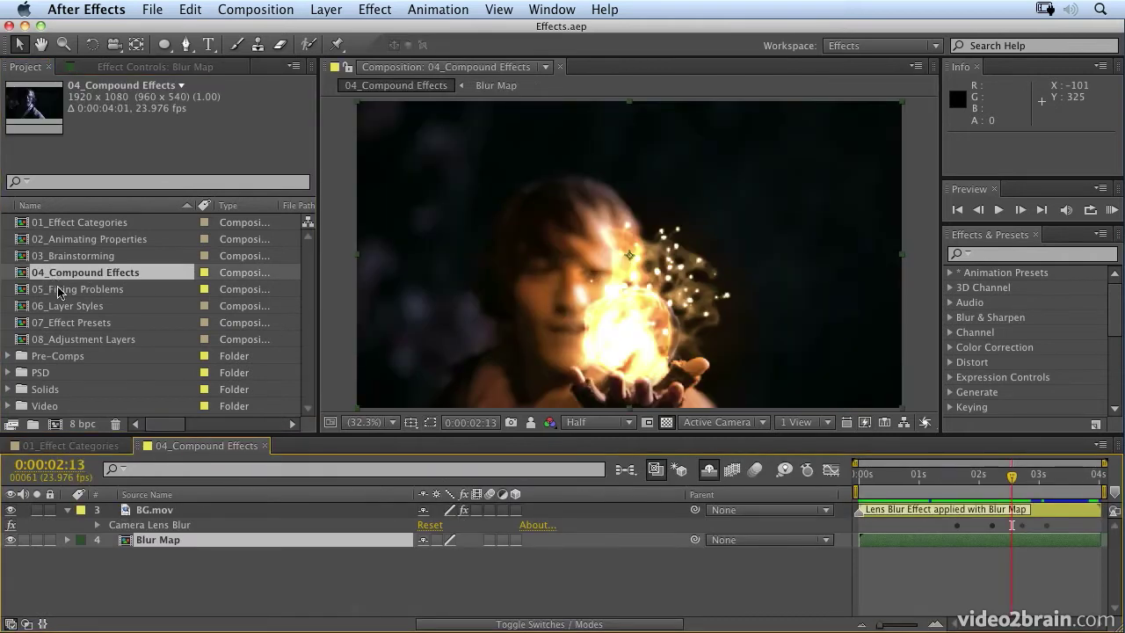
left_click(1048, 536)
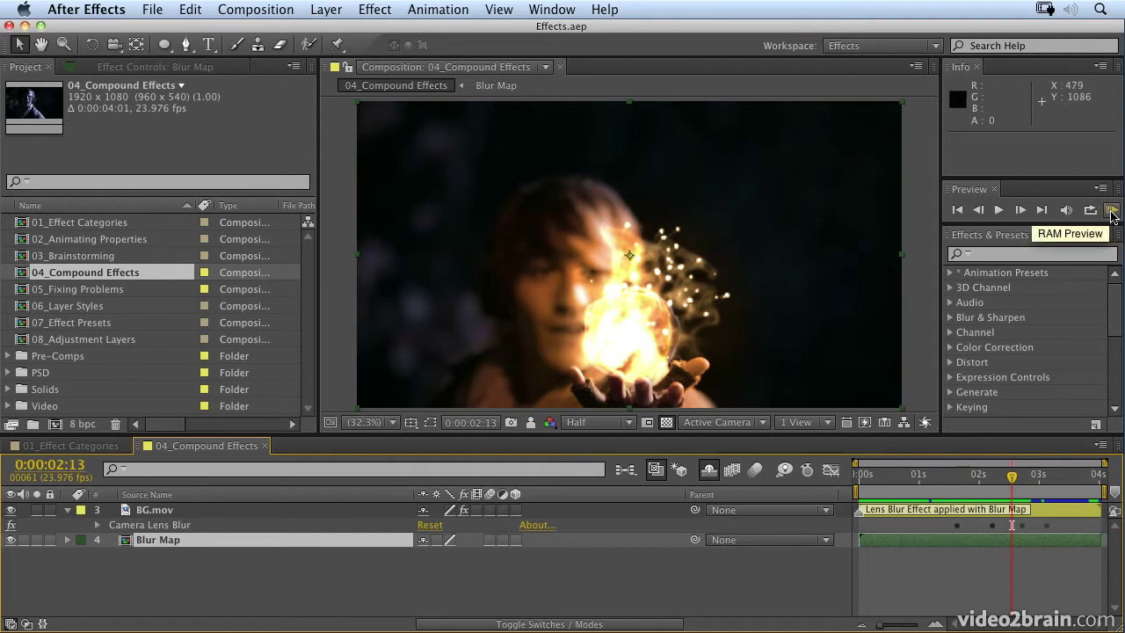
left_click(1112, 211)
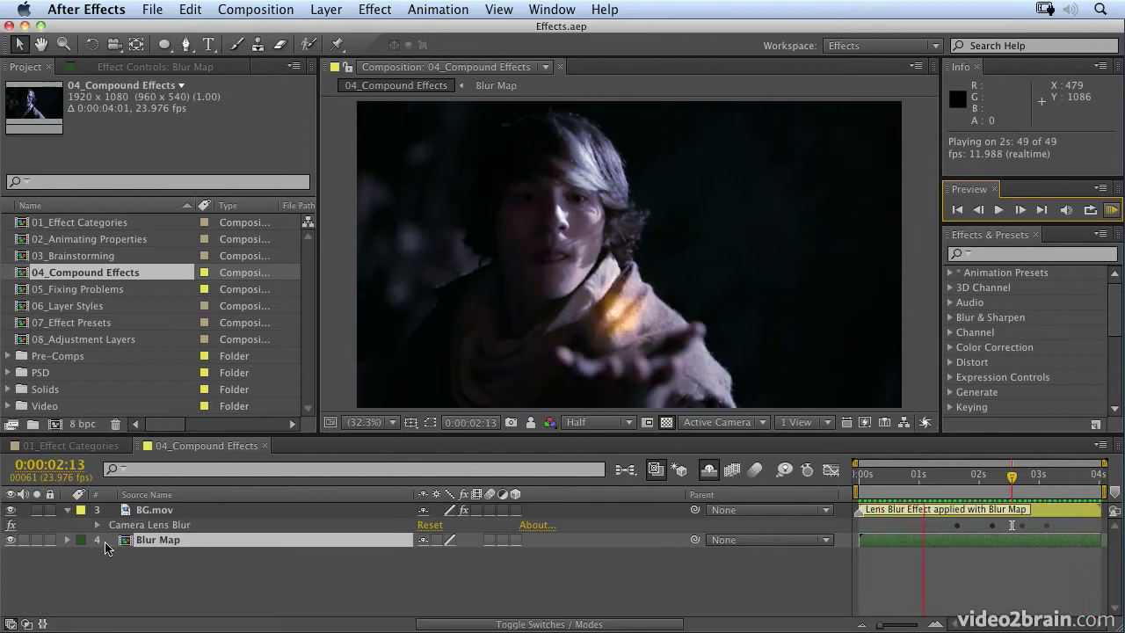
key("space")
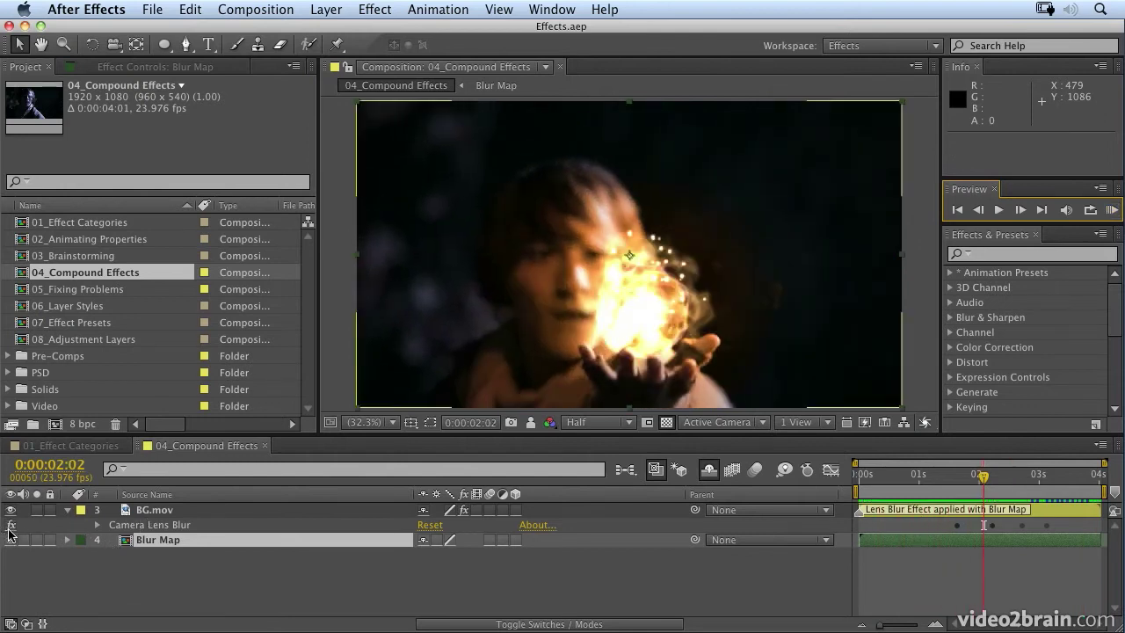
left_click(11, 526)
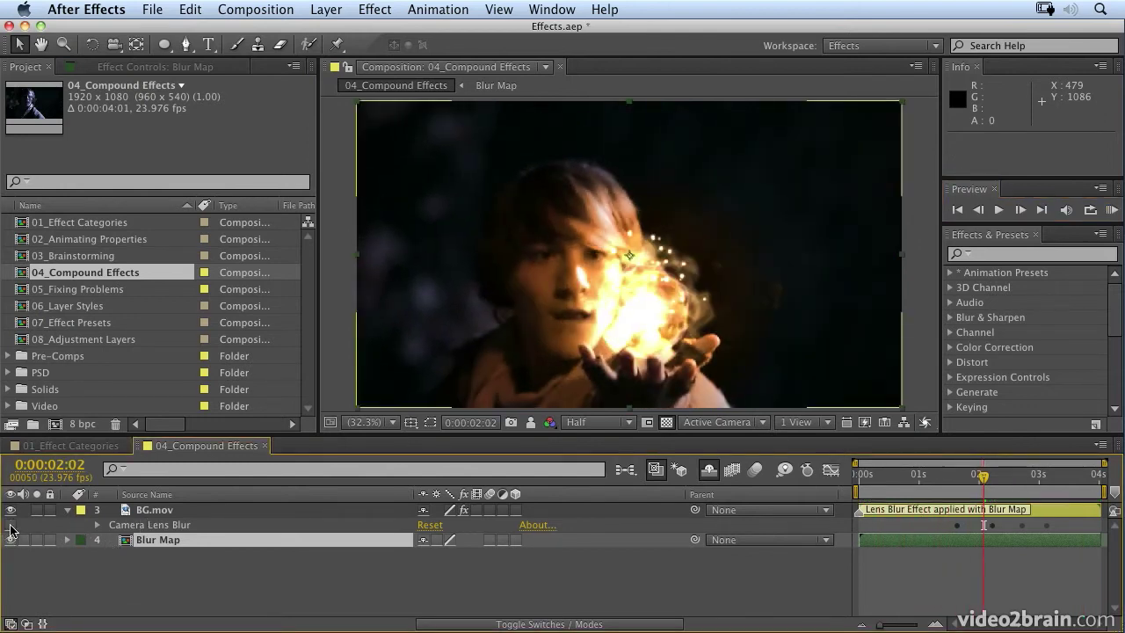
left_click(10, 525)
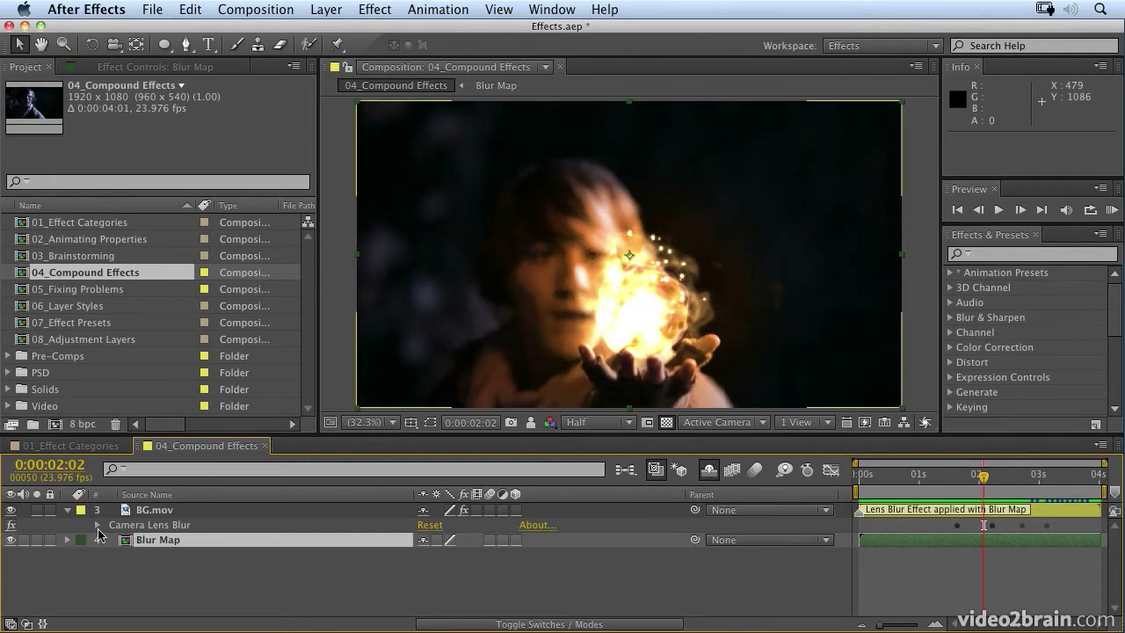
left_click(97, 525)
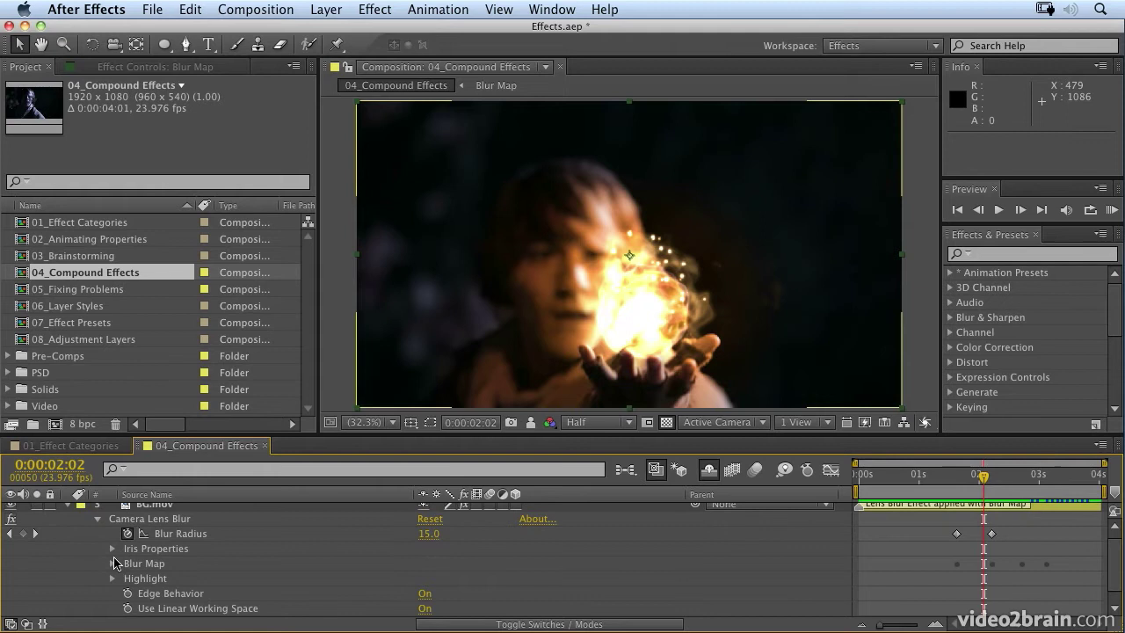
left_click(113, 549)
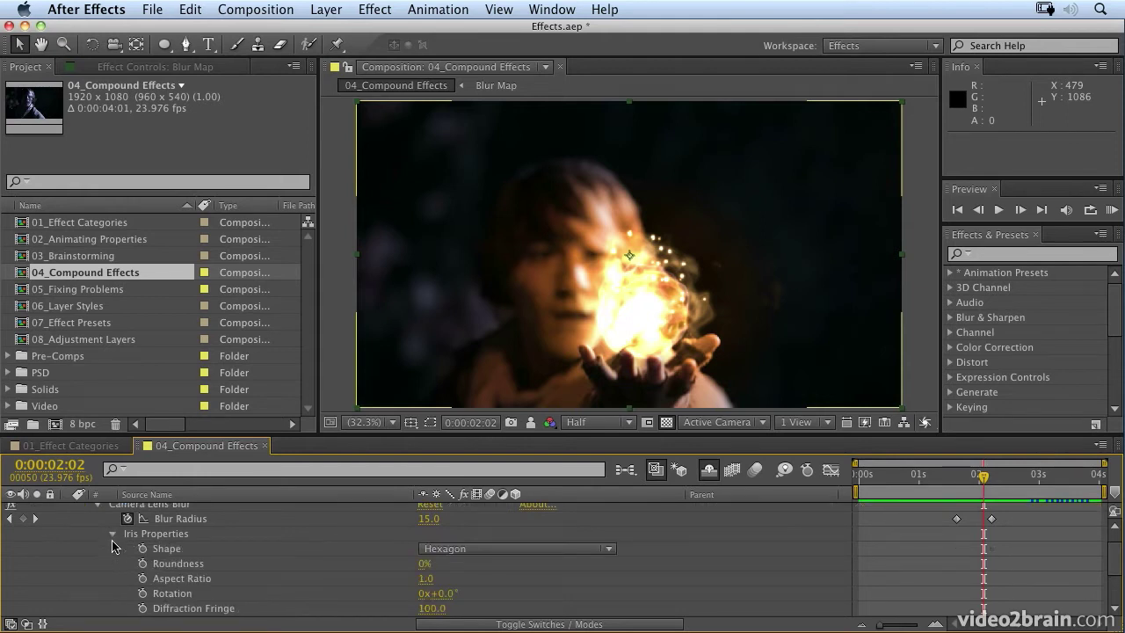
left_click(113, 534)
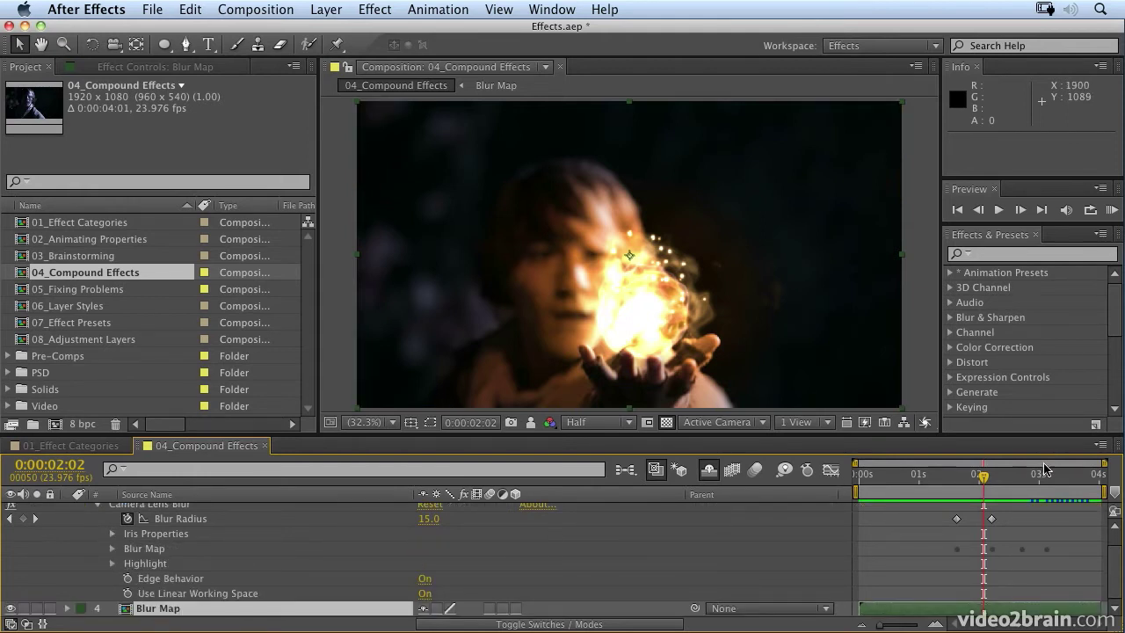
left_click_drag(989, 479, 1055, 475)
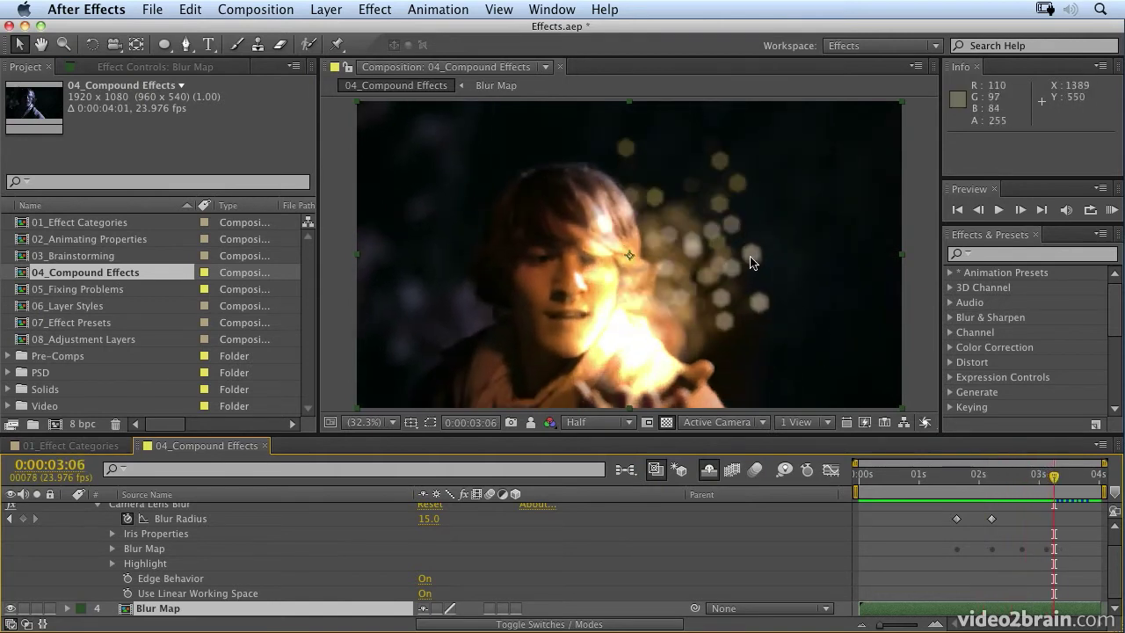
key("u")
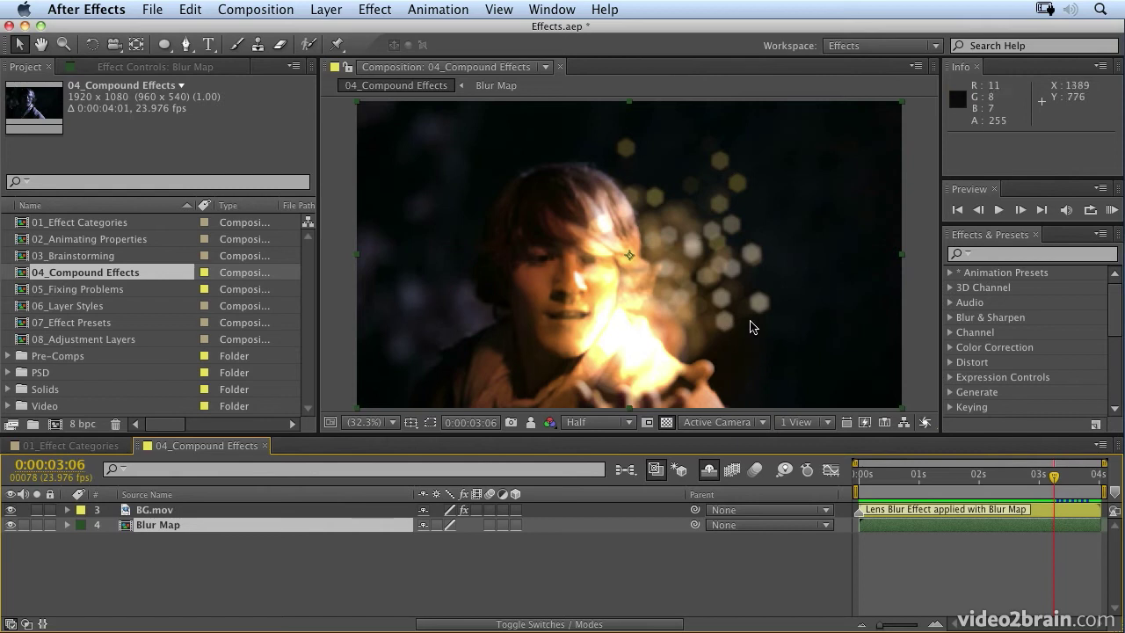
left_click(709, 470)
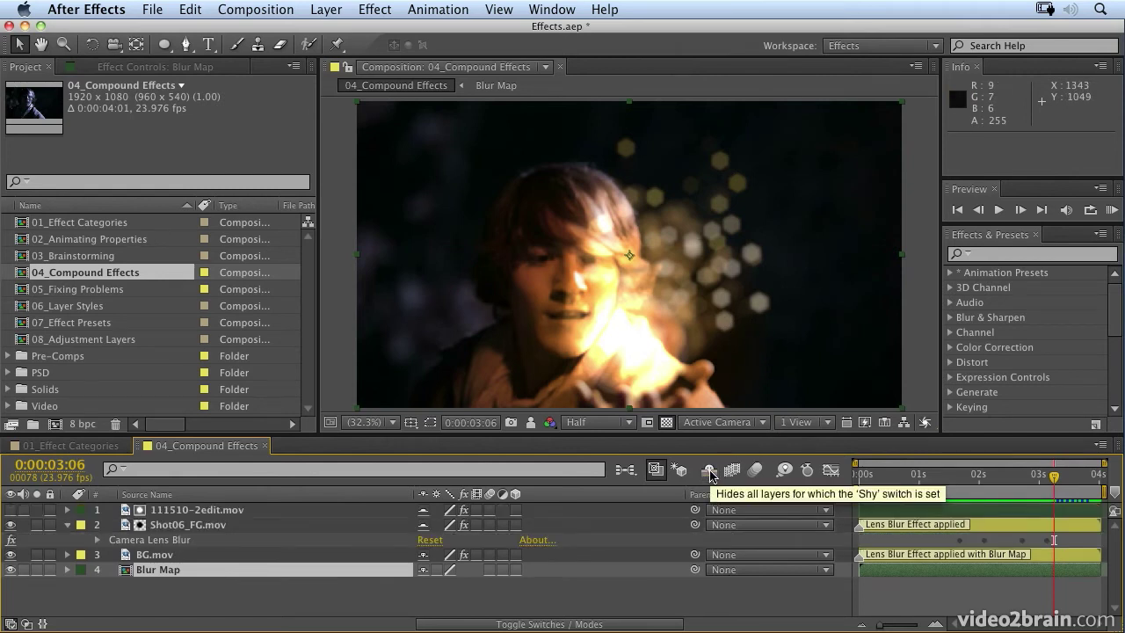
left_click(11, 542)
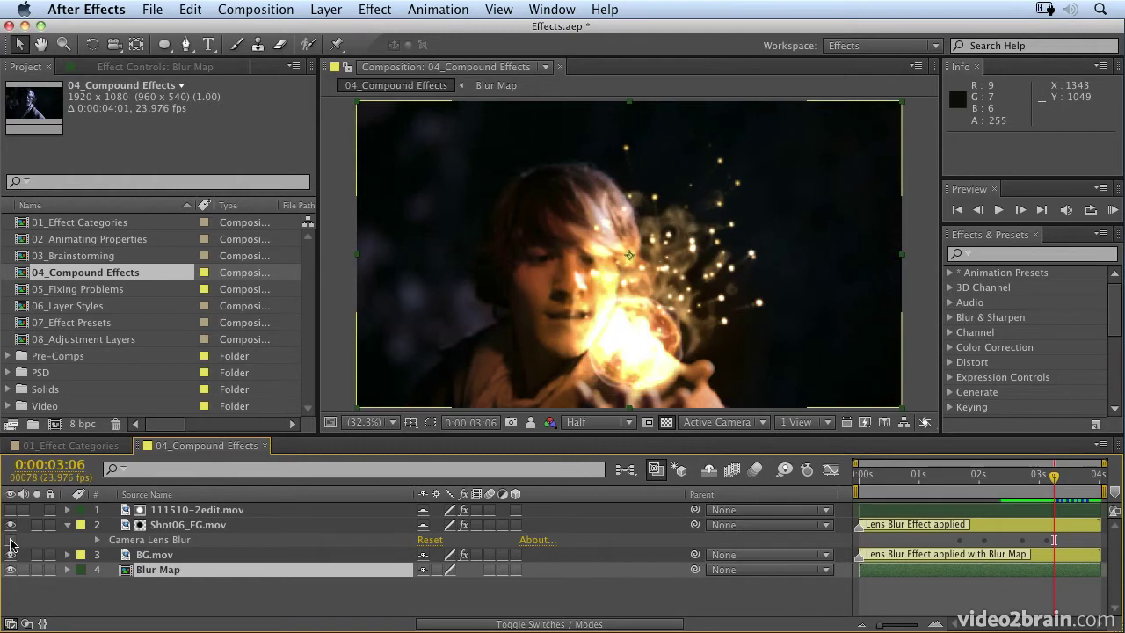
left_click(10, 542)
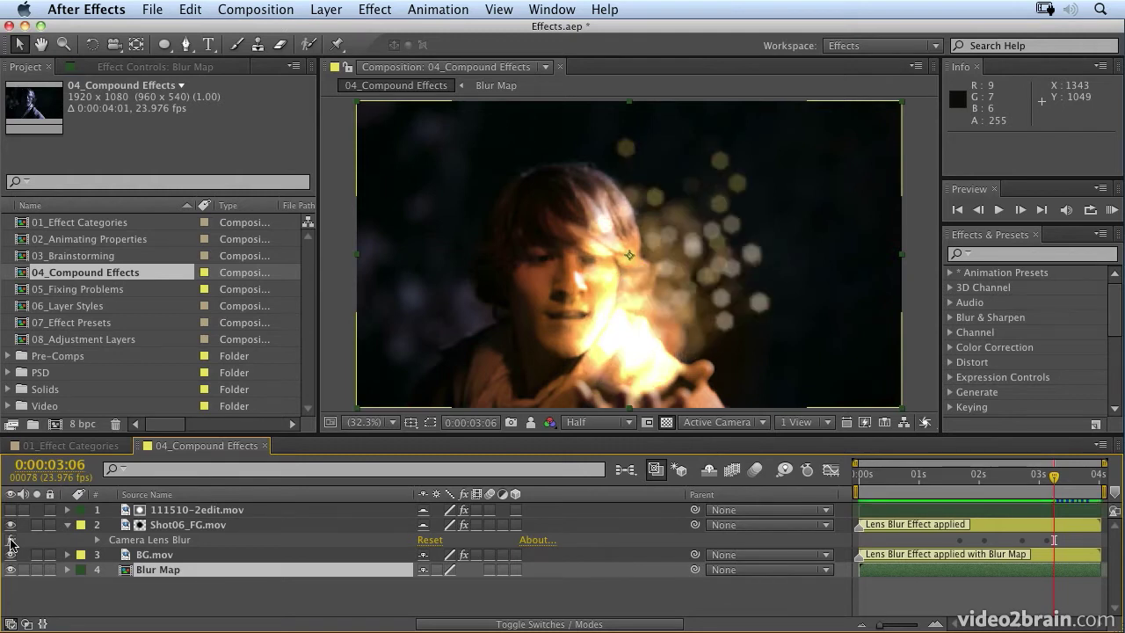
left_click(708, 470)
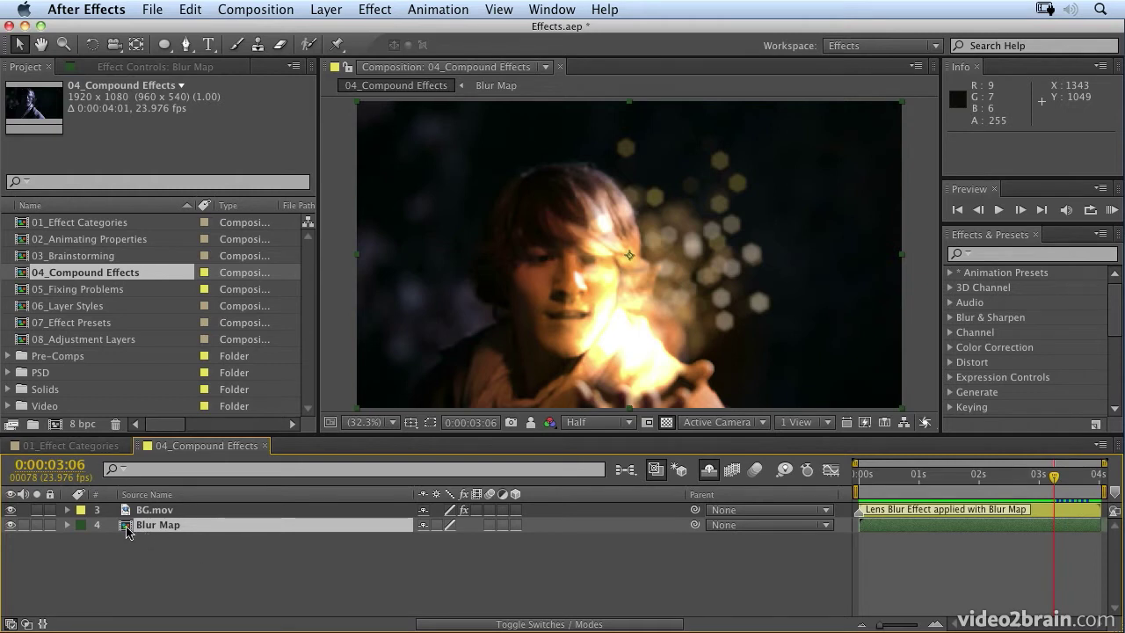
double_click(126, 528)
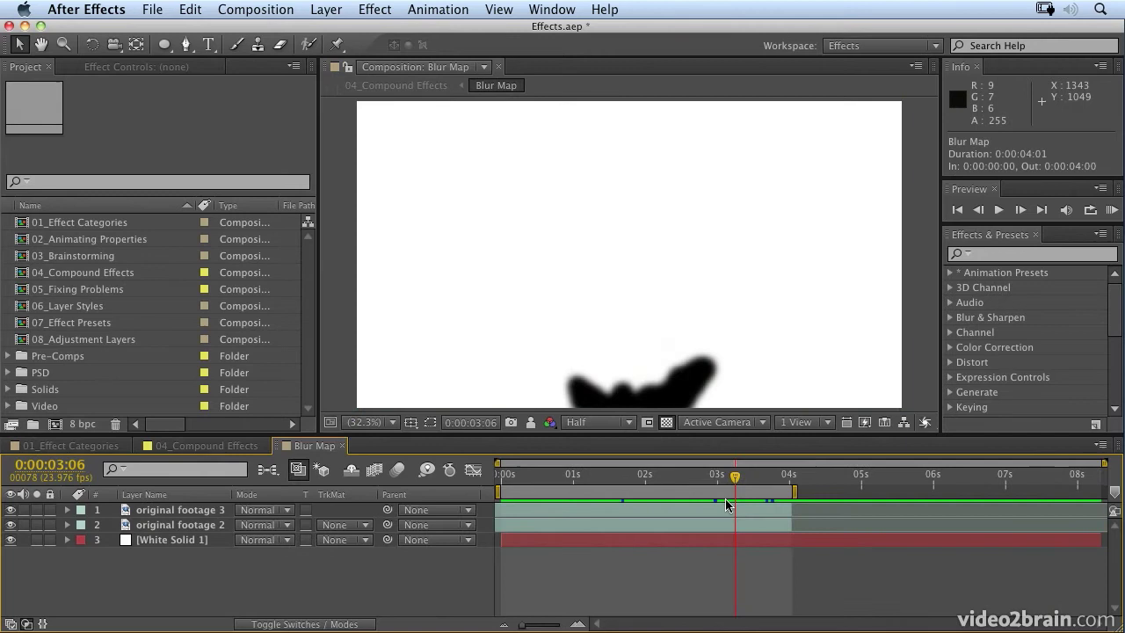
mouse_move(763, 474)
left_mouse_down()
mouse_move(600, 478)
mouse_move(778, 475)
mouse_move(667, 478)
left_mouse_up()
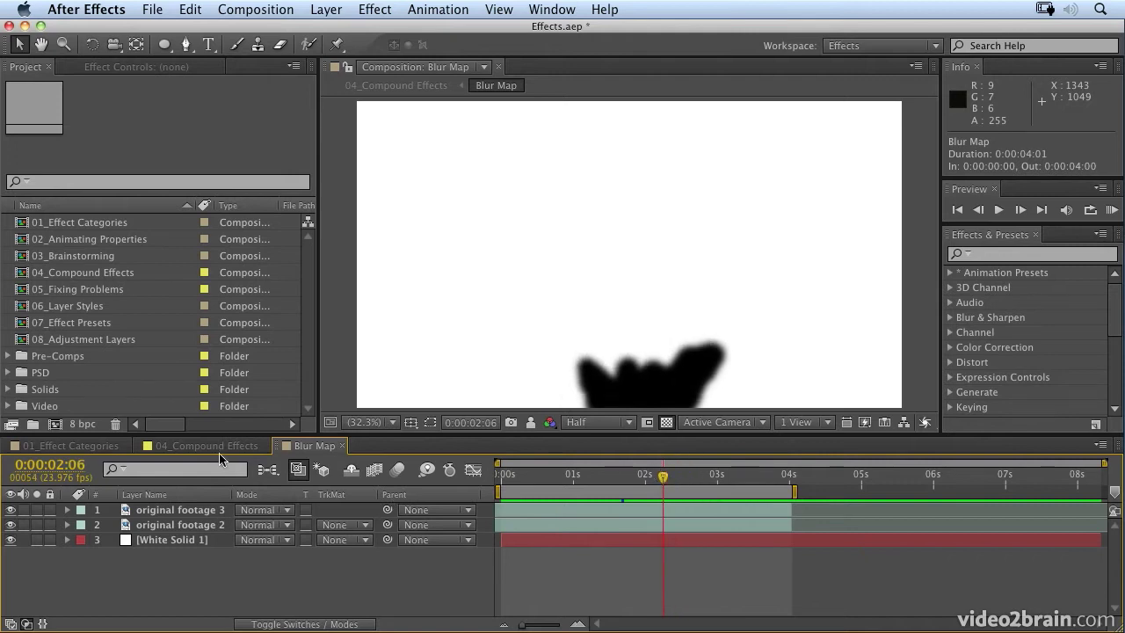
left_click(216, 445)
left_click(171, 510)
key("e")
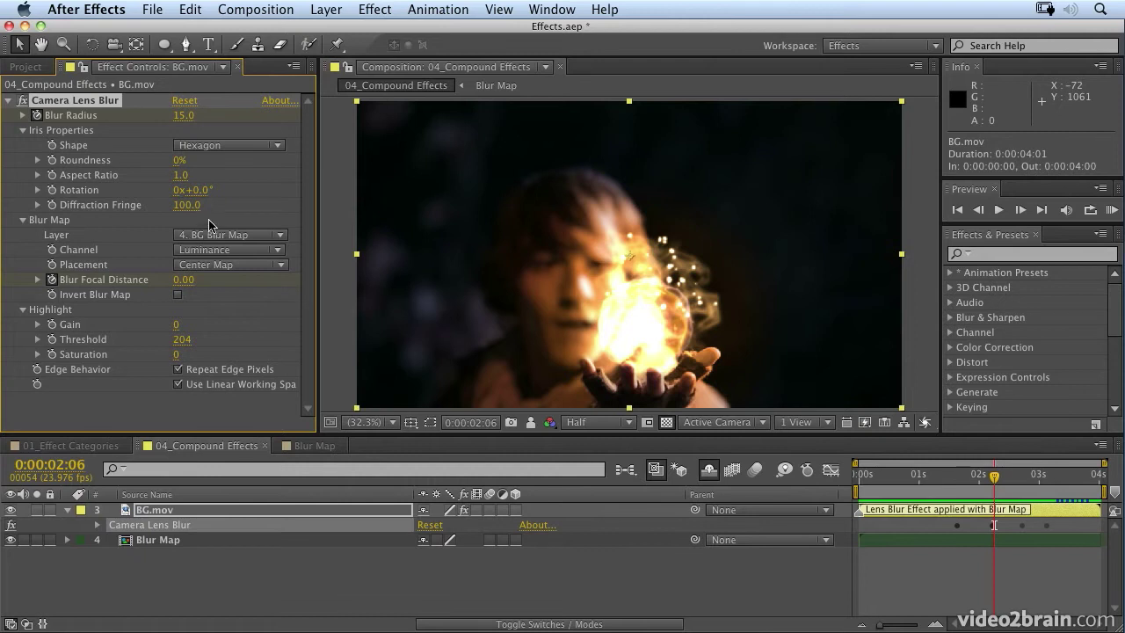
left_click(257, 237)
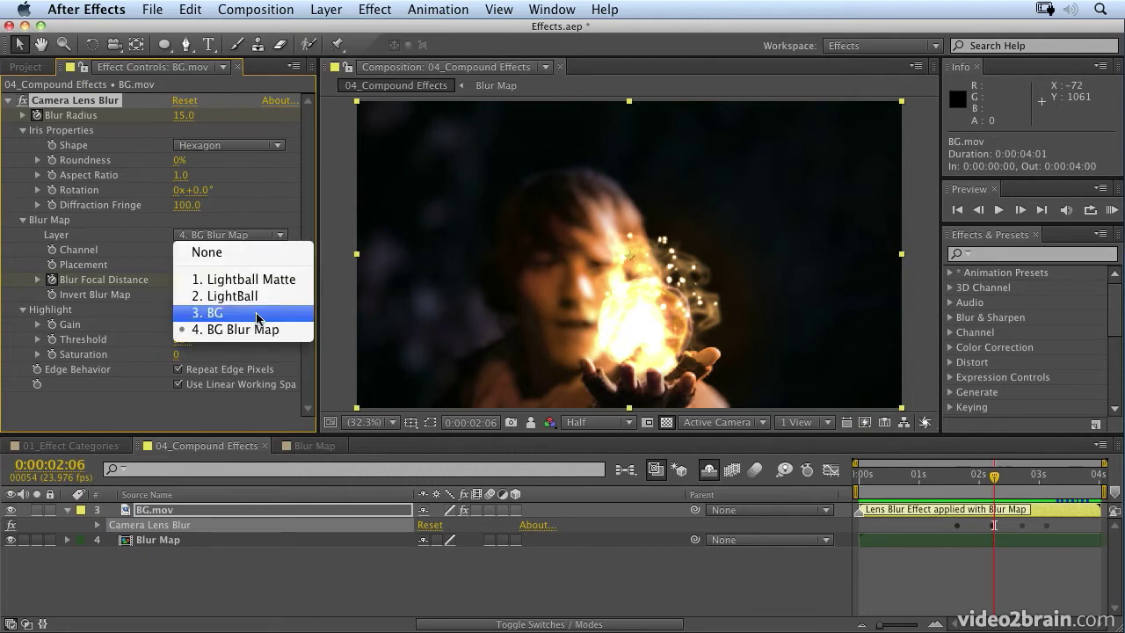
left_click(236, 330)
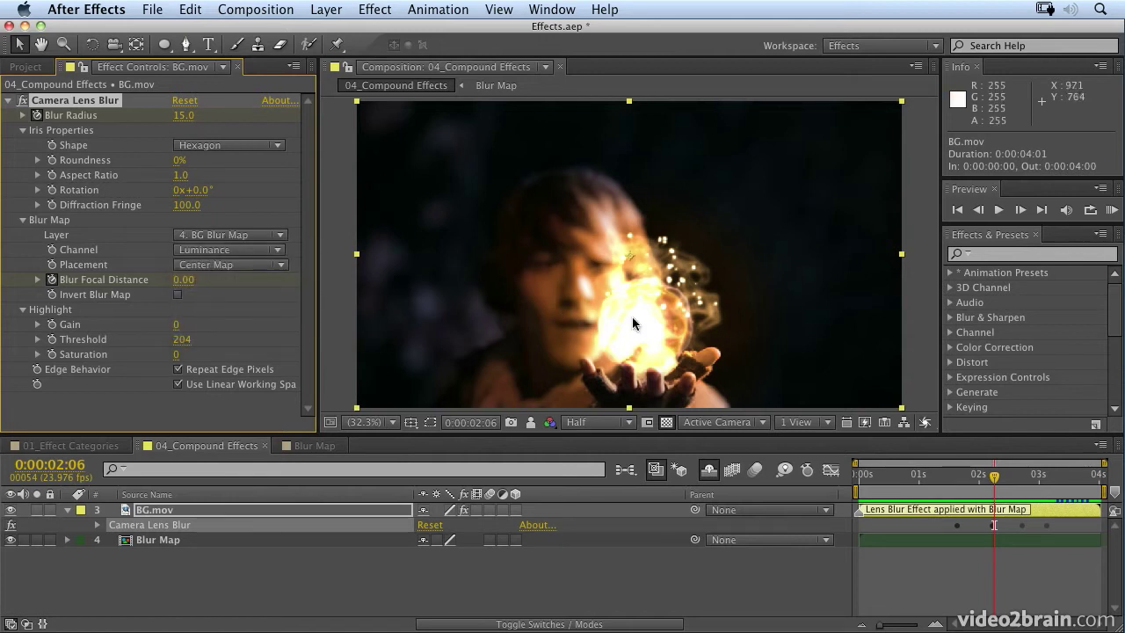
left_click(250, 235)
left_click(242, 250)
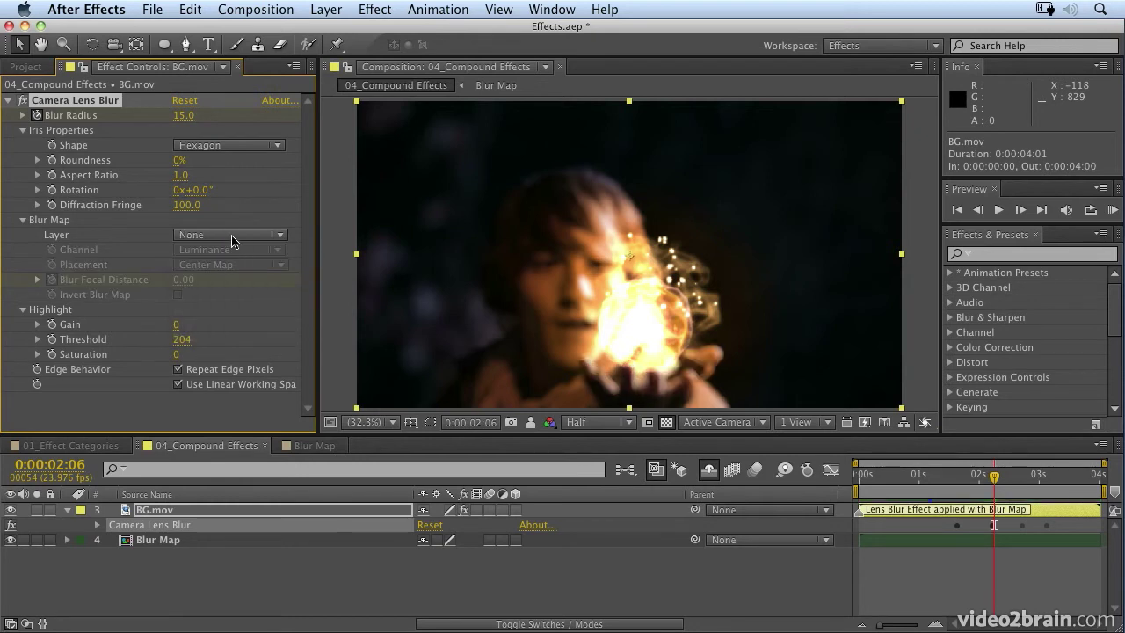
left_click(233, 237)
left_click(247, 332)
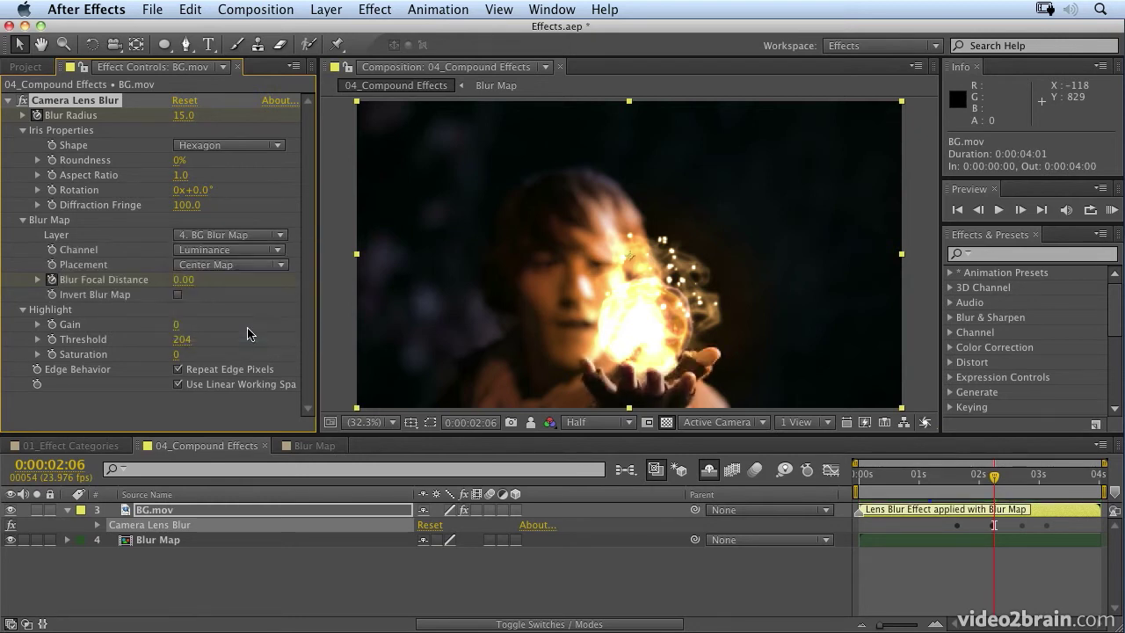
double_click(158, 540)
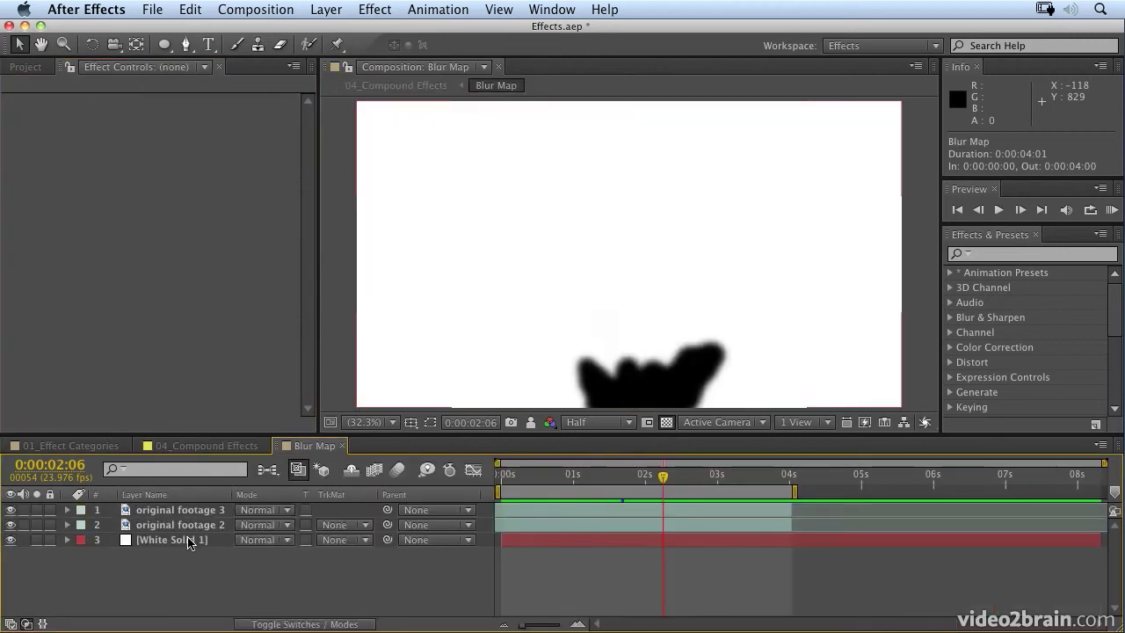
mouse_move(602, 475)
left_mouse_down()
mouse_move(490, 476)
mouse_move(783, 473)
mouse_move(397, 461)
left_mouse_up()
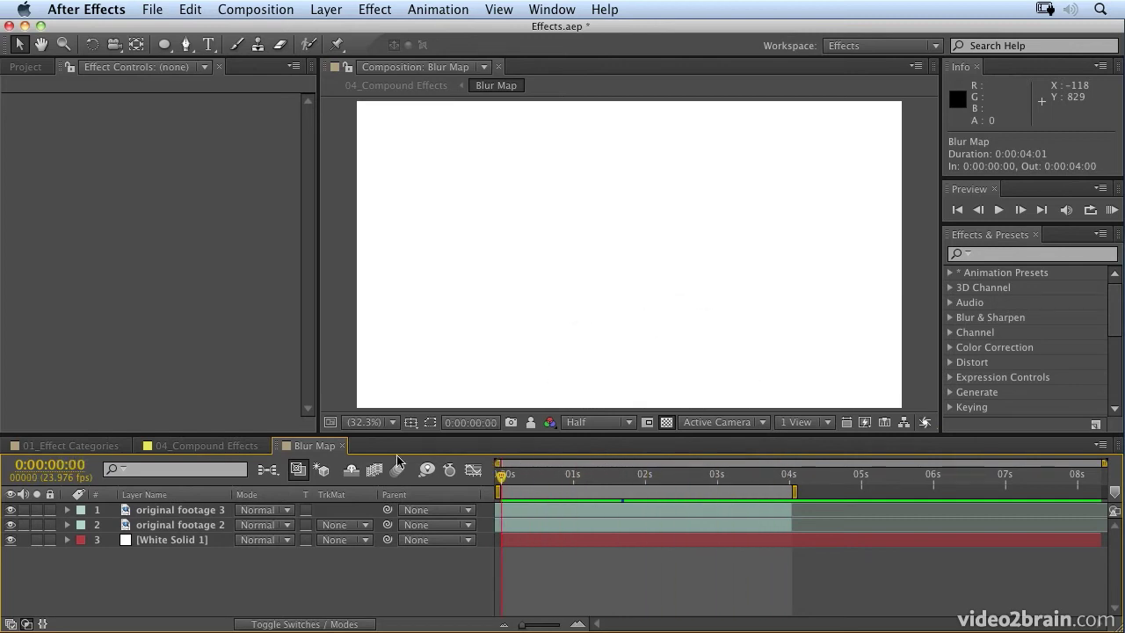
left_click(165, 512)
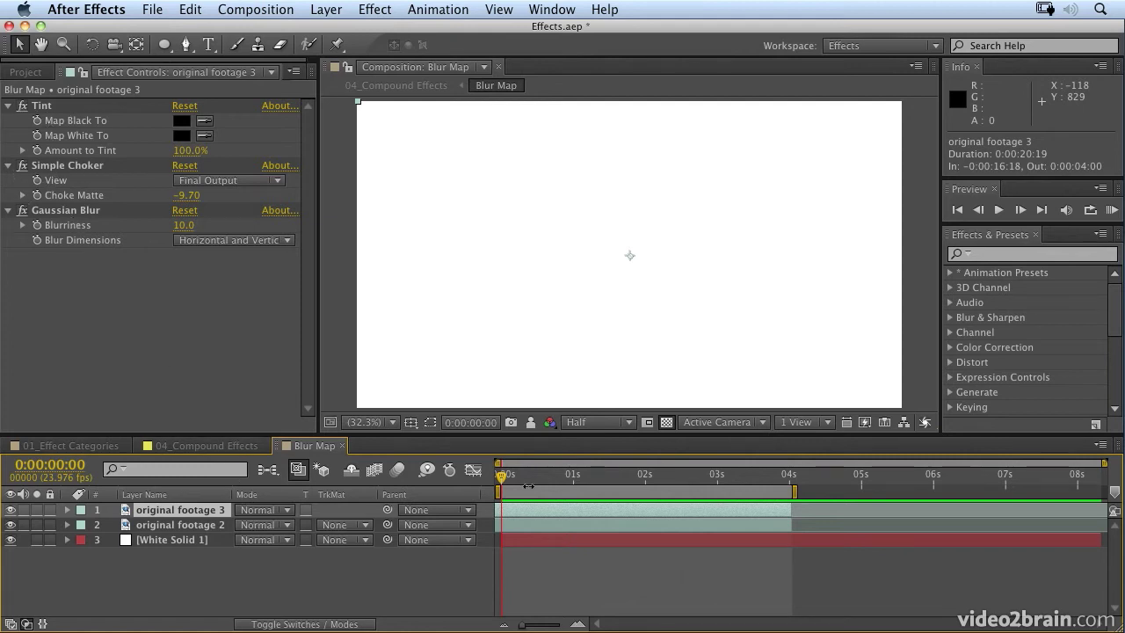
mouse_move(502, 478)
left_mouse_down()
mouse_move(821, 483)
mouse_move(600, 483)
left_mouse_up()
left_click(18, 112)
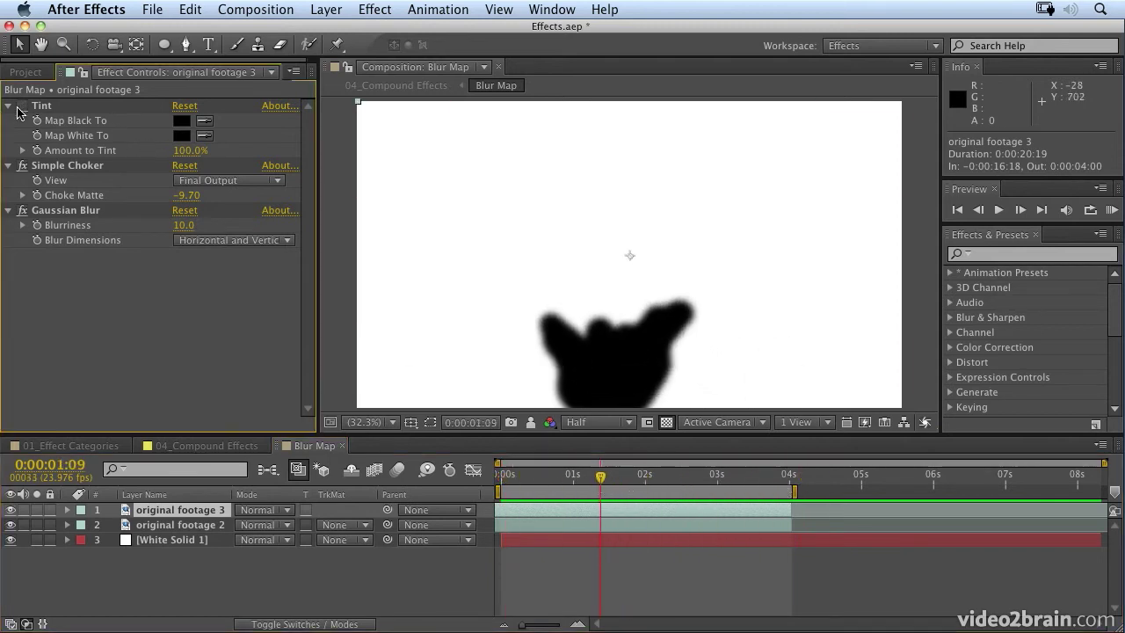
left_click_drag(20, 107, 23, 227)
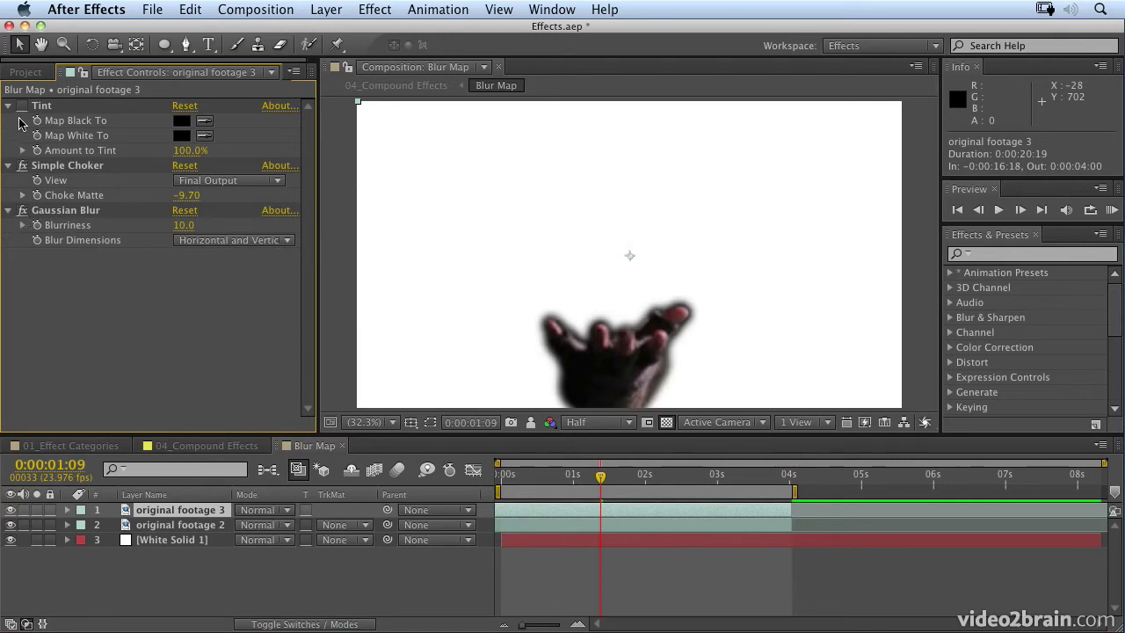
left_click_drag(20, 212, 27, 105)
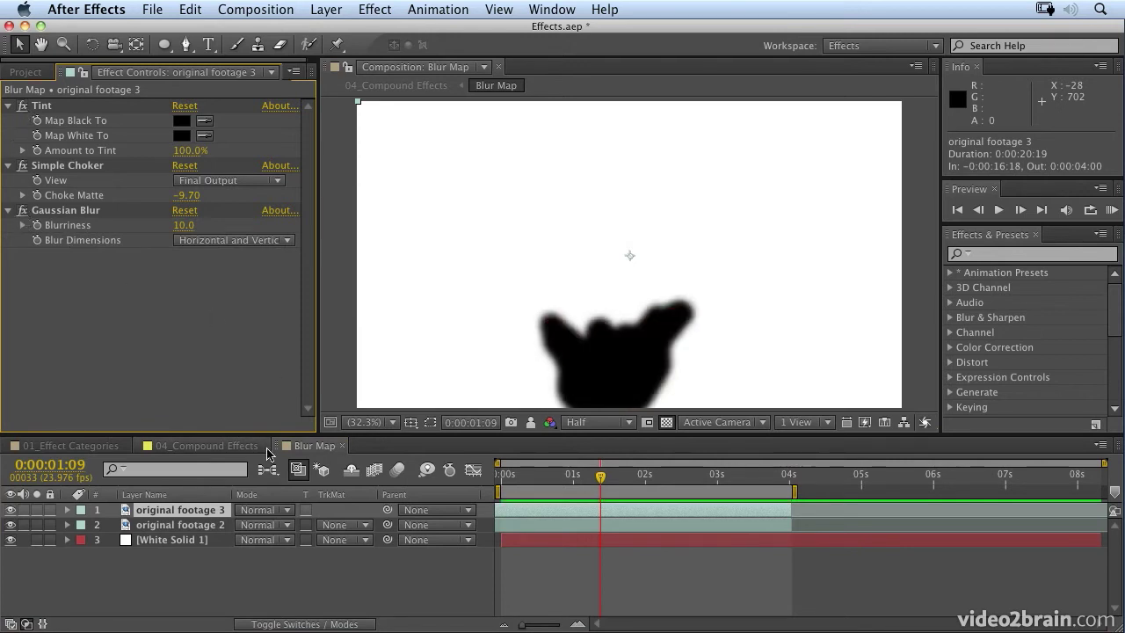
In 04_Compound Effects, make BG.mov and Blur Map shy, unshy Shot06_FG.mov, and hide shy layers
left_click(236, 448)
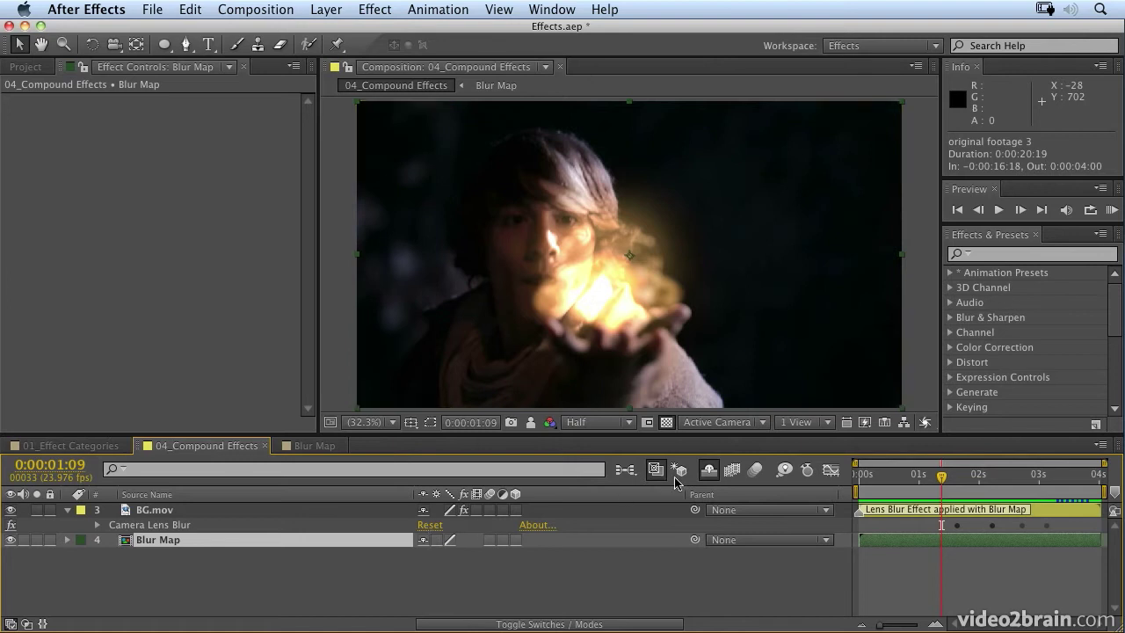
left_click(709, 471)
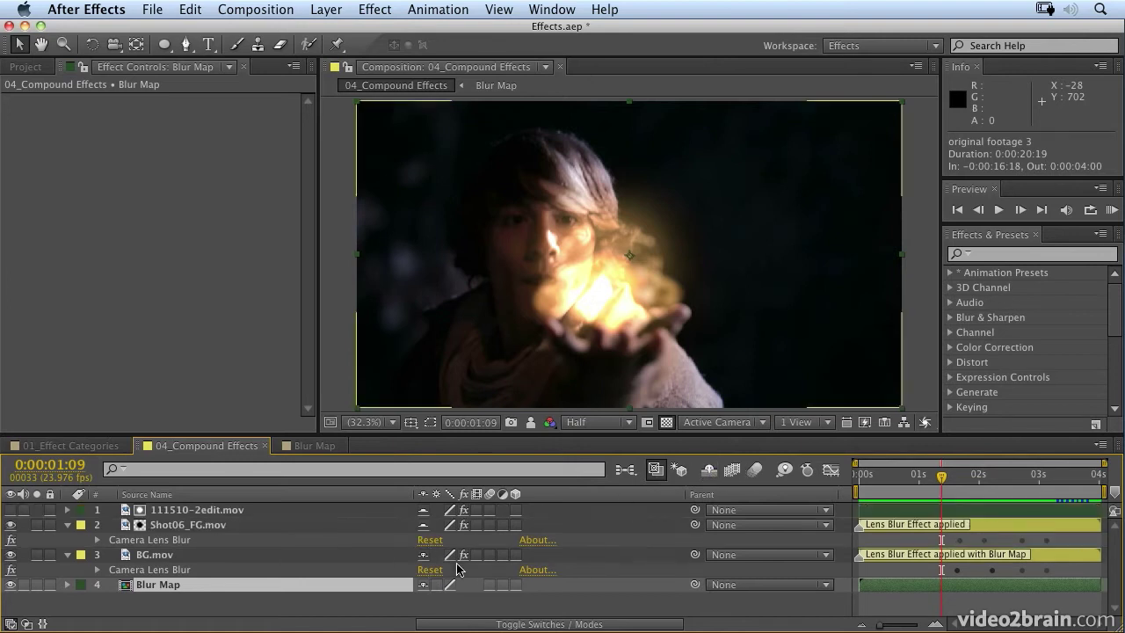
left_click(423, 526)
left_click(423, 555)
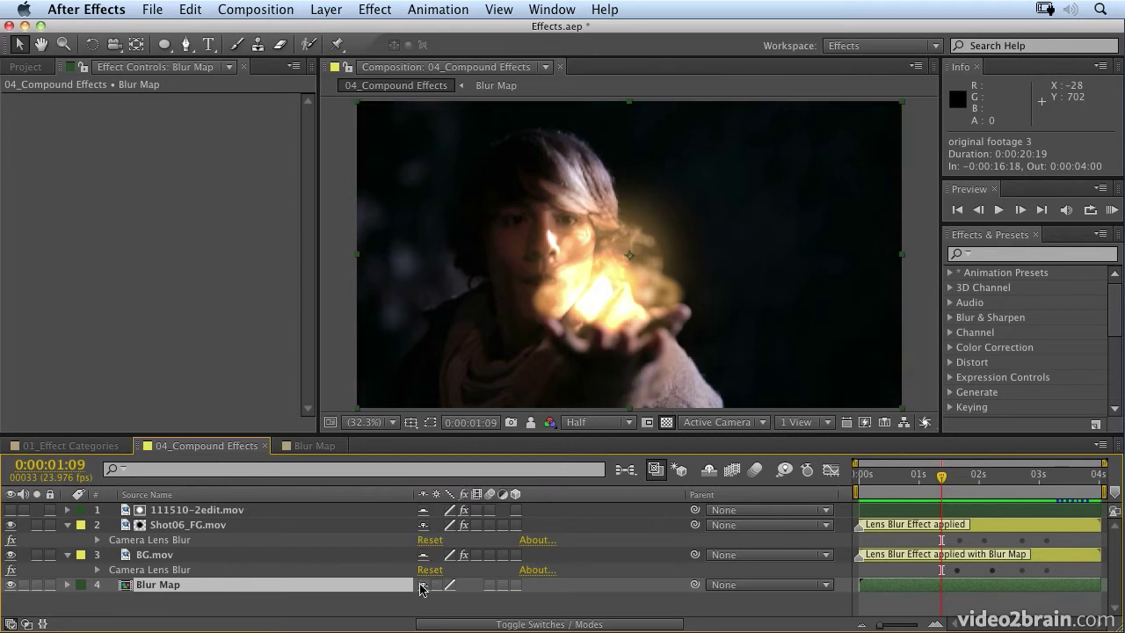
left_click(423, 584)
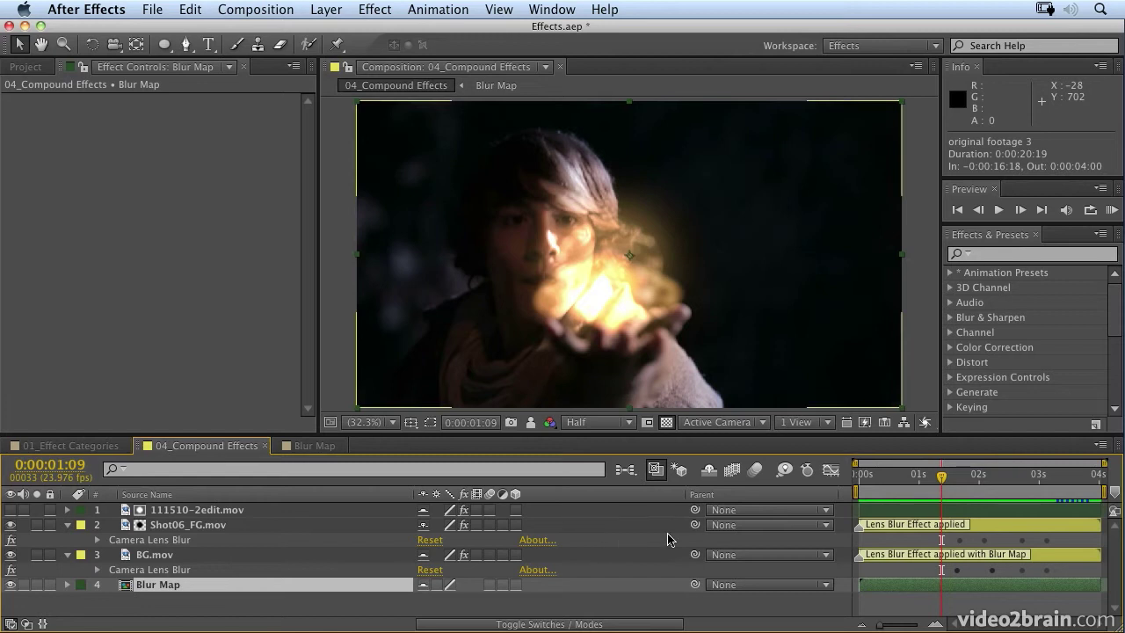
left_click(709, 470)
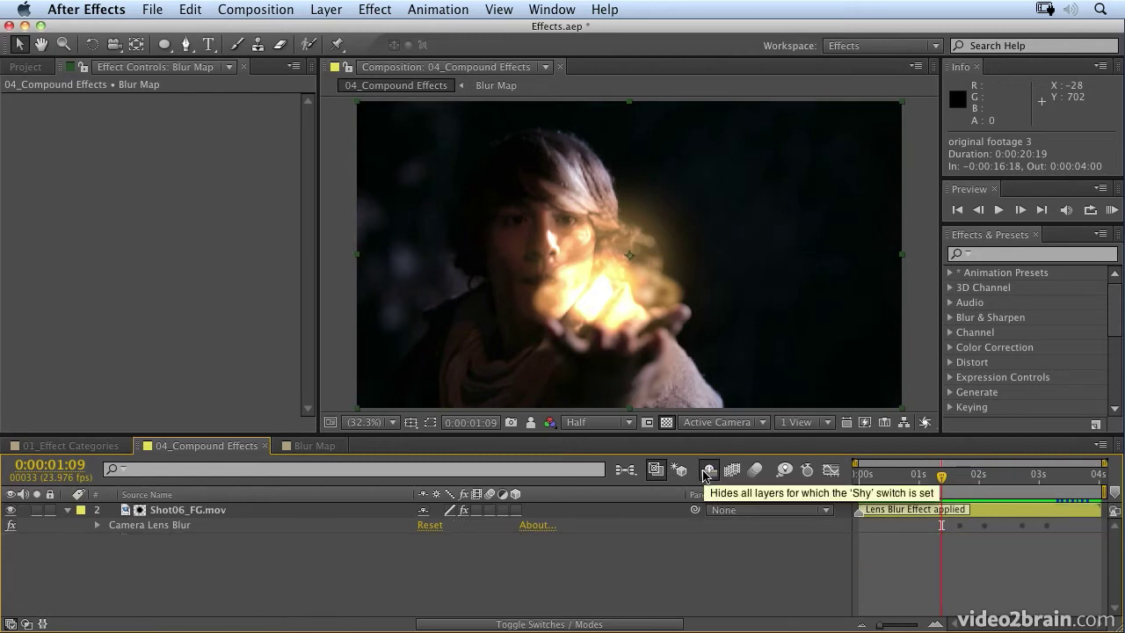
Check Shot06_FG's lens blur settings, view it solo briefly, then scrub to a later frame
left_click(215, 516)
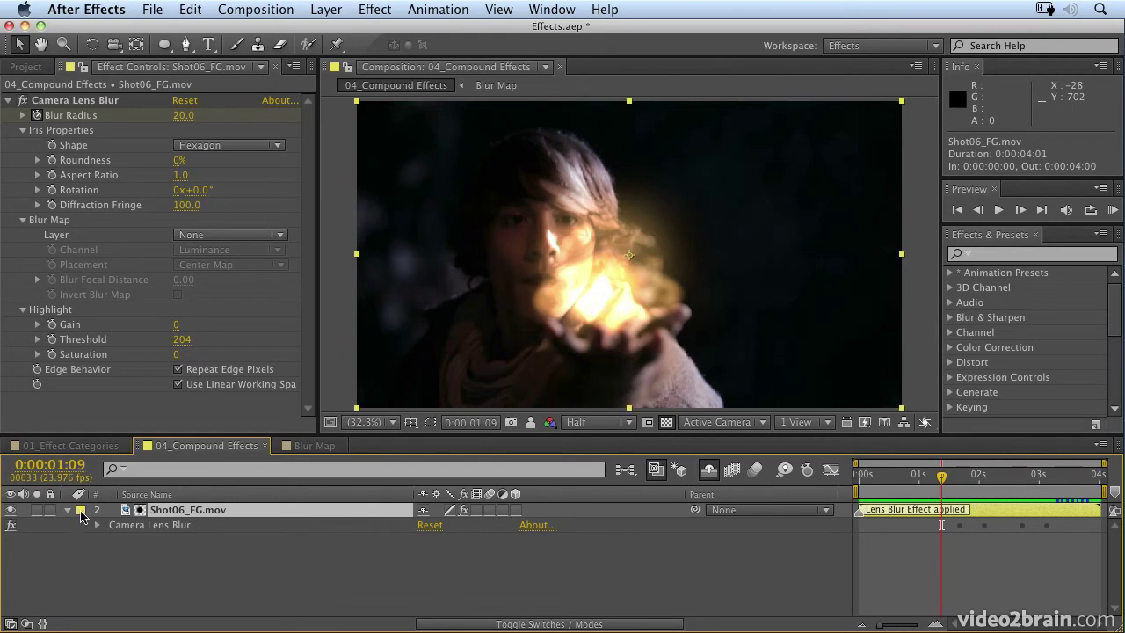
left_click(36, 510)
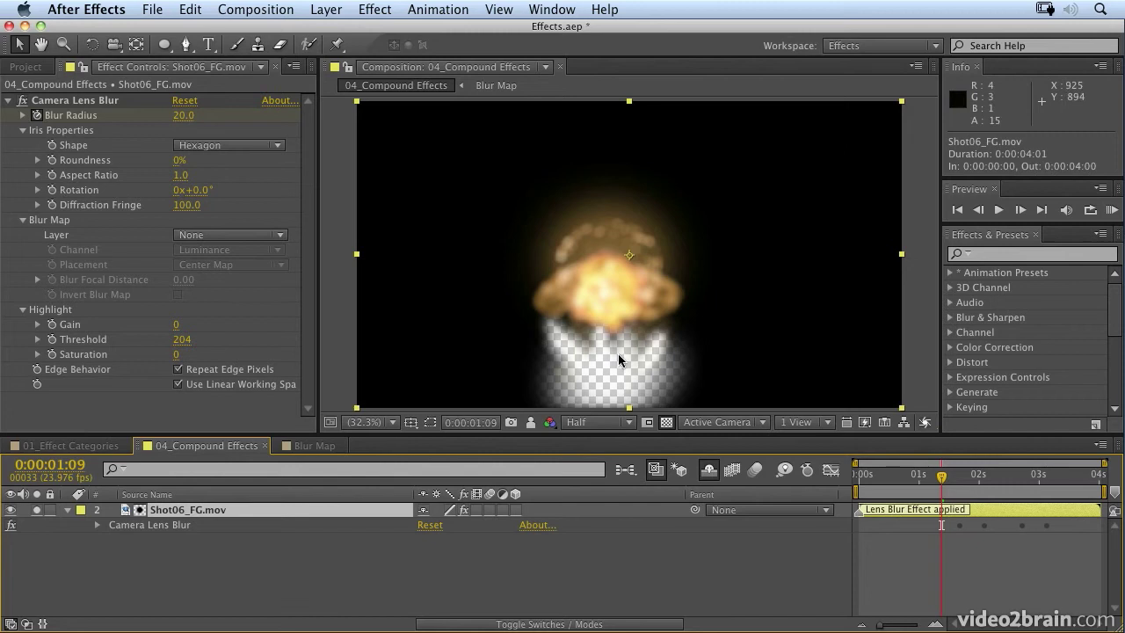
key("e")
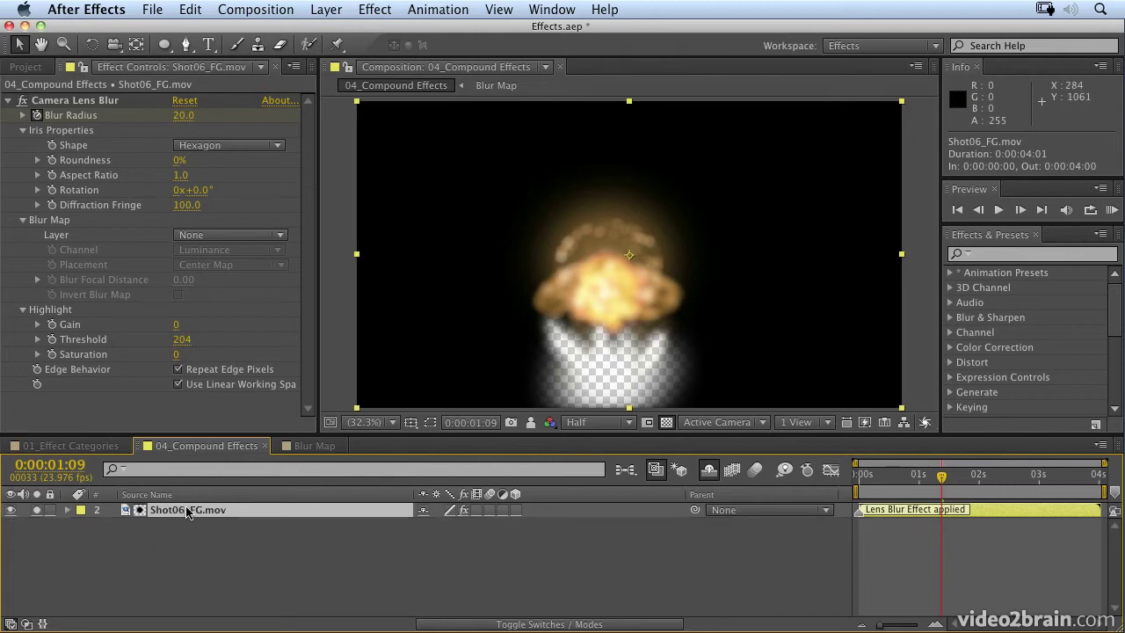
left_click(36, 510)
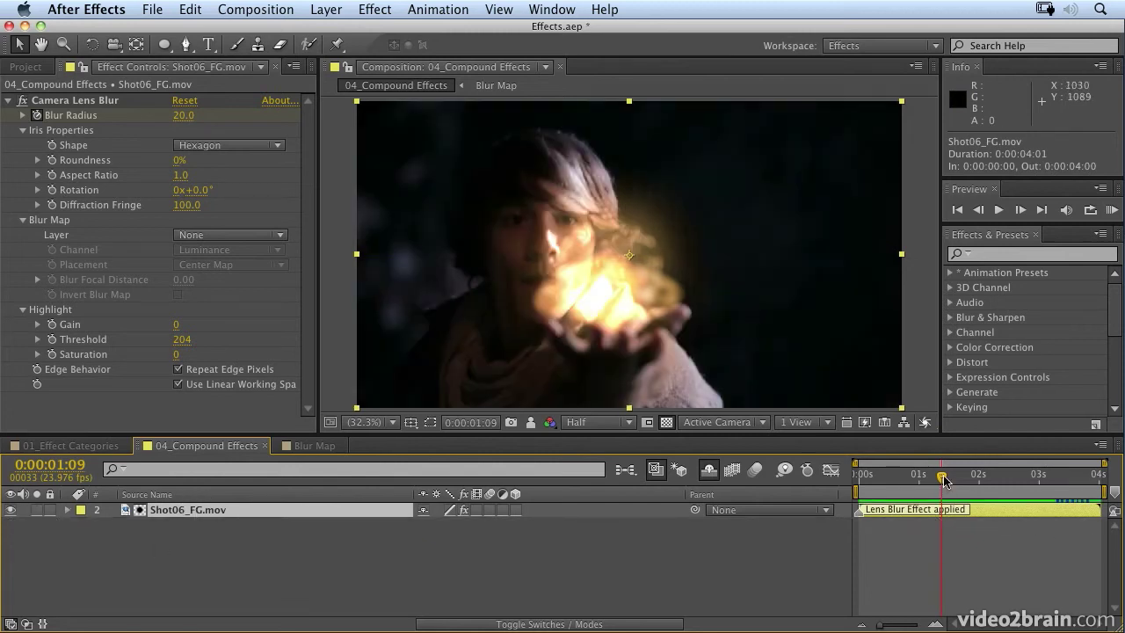
left_click_drag(943, 475, 1046, 475)
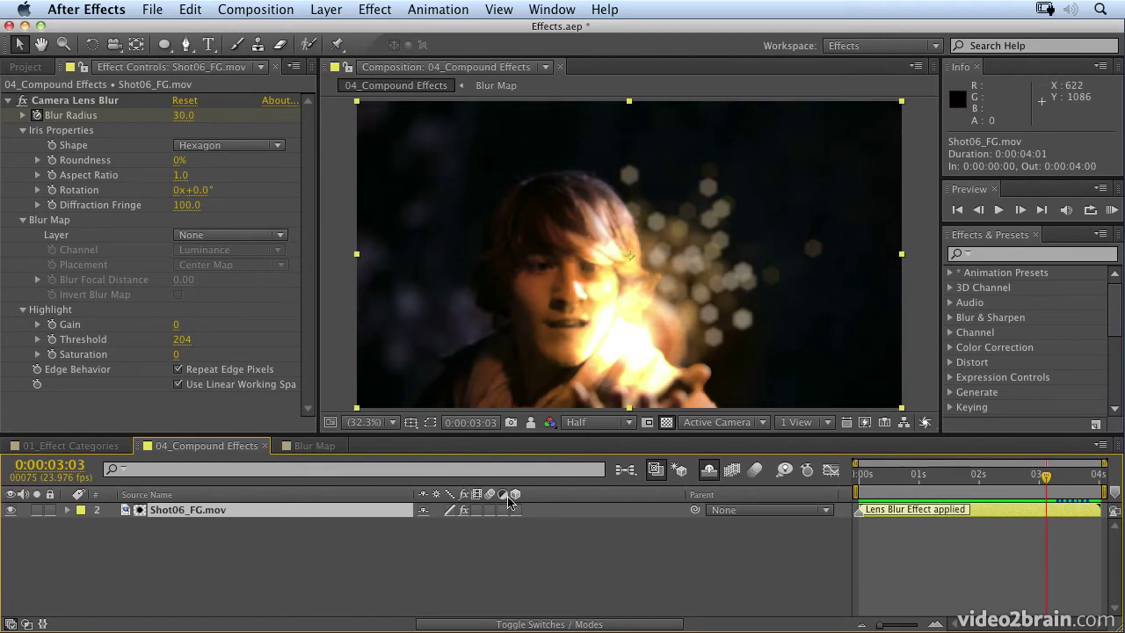
Create a new solid layer named Ball of Light Map
left_click(339, 14)
mouse_move(333, 31)
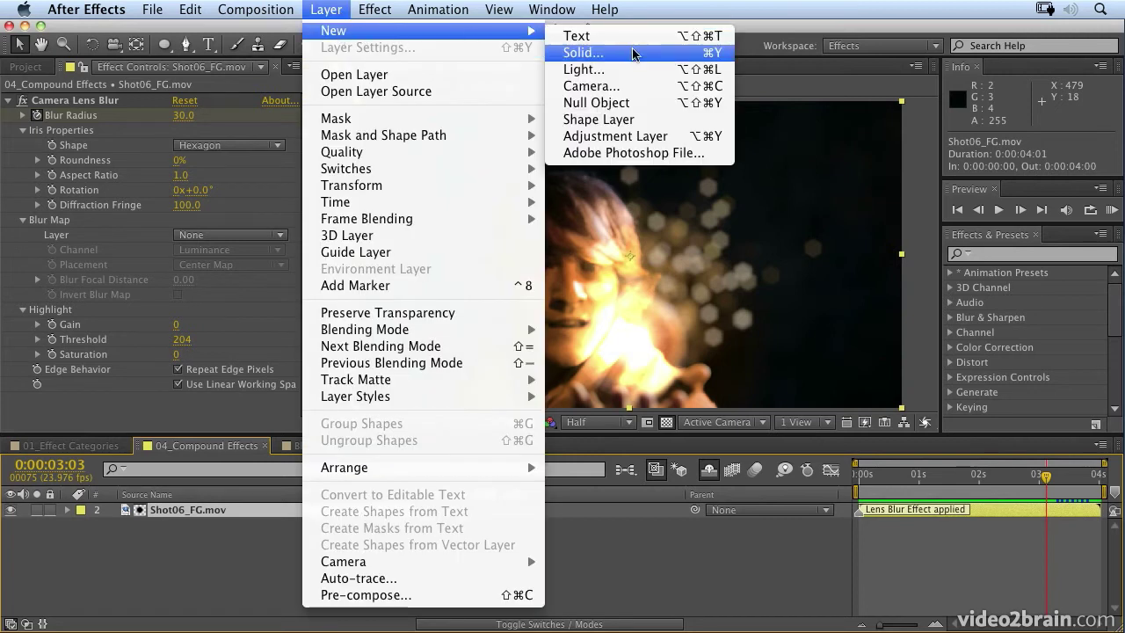
left_click(626, 52)
type("Ball of Light Map")
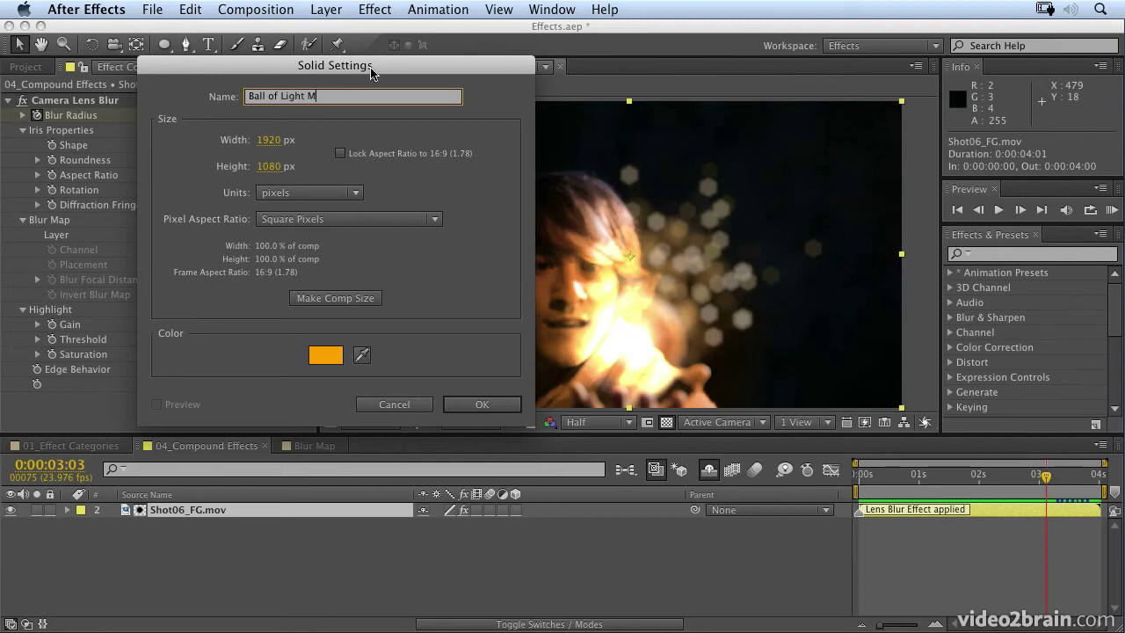
left_click(481, 404)
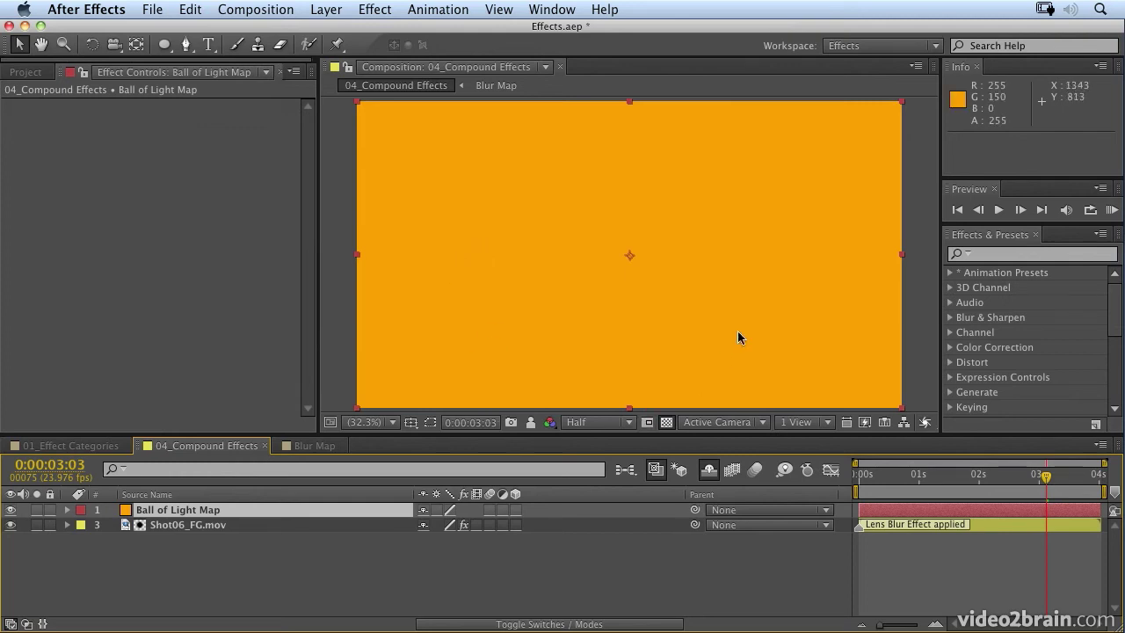
Apply the Ramp effect to the solid and set its Ramp Shape to Radial
left_click(1000, 255)
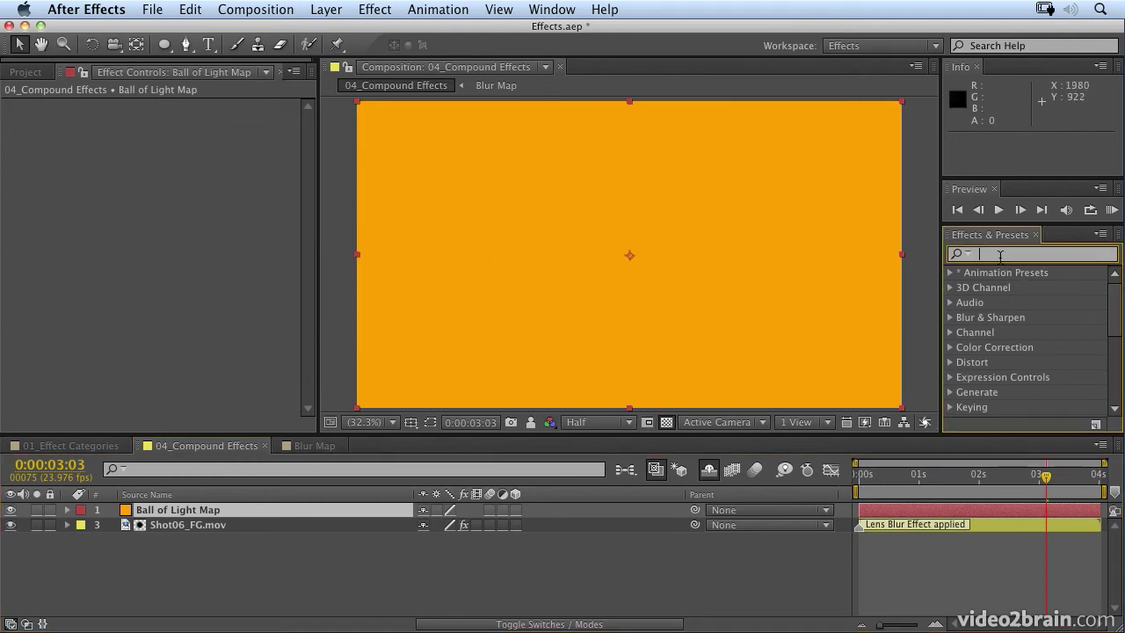
type("ramp")
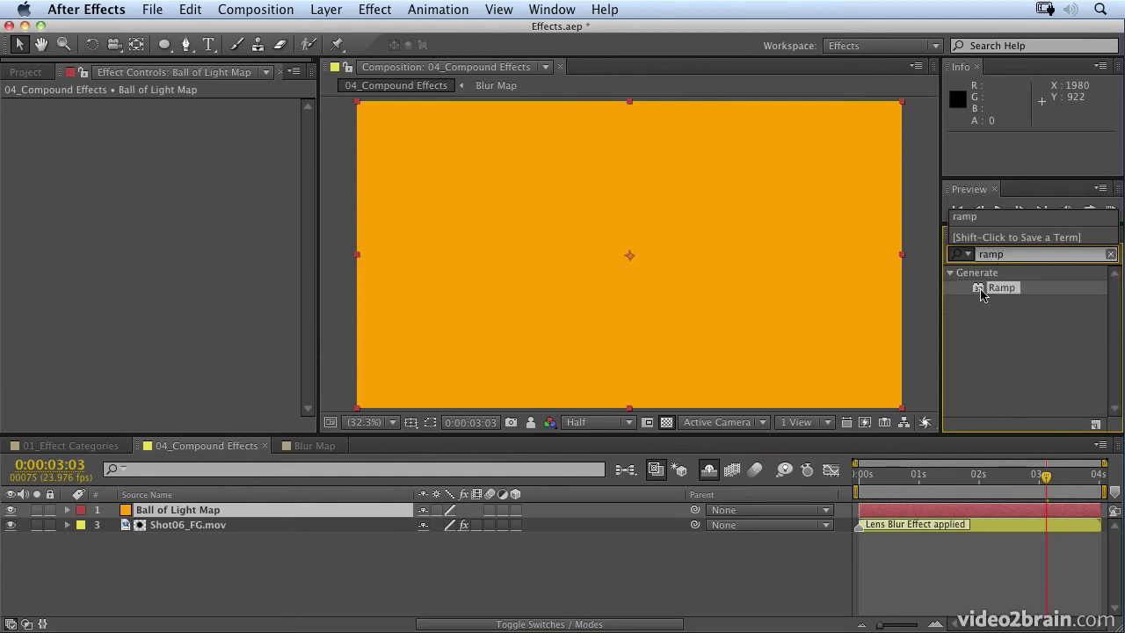
left_click_drag(1000, 288, 638, 307)
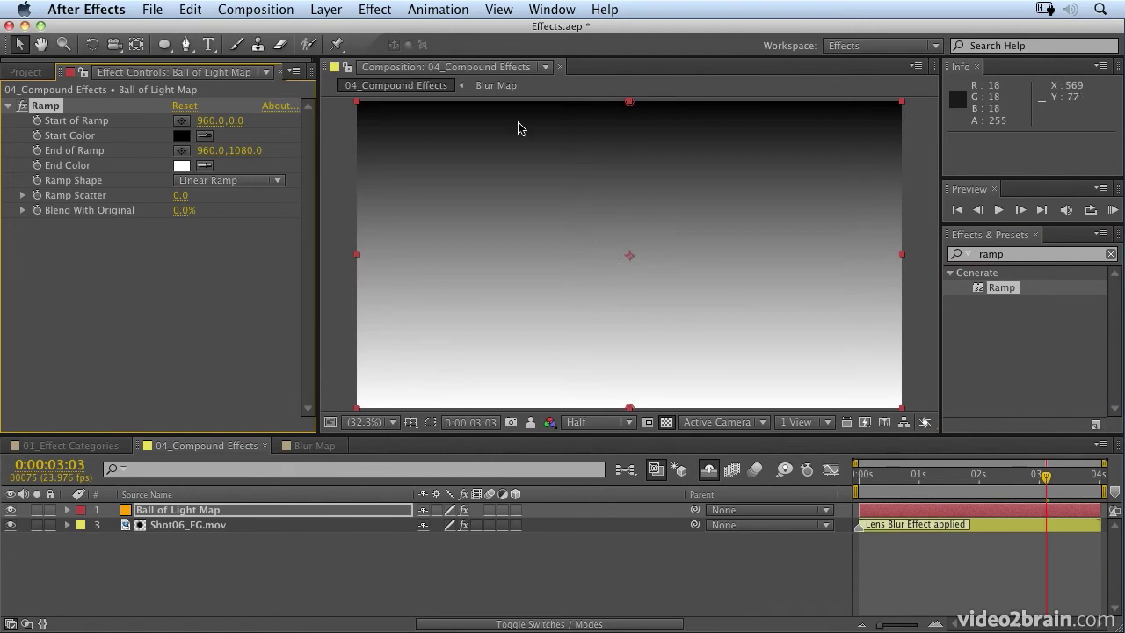
left_click(260, 181)
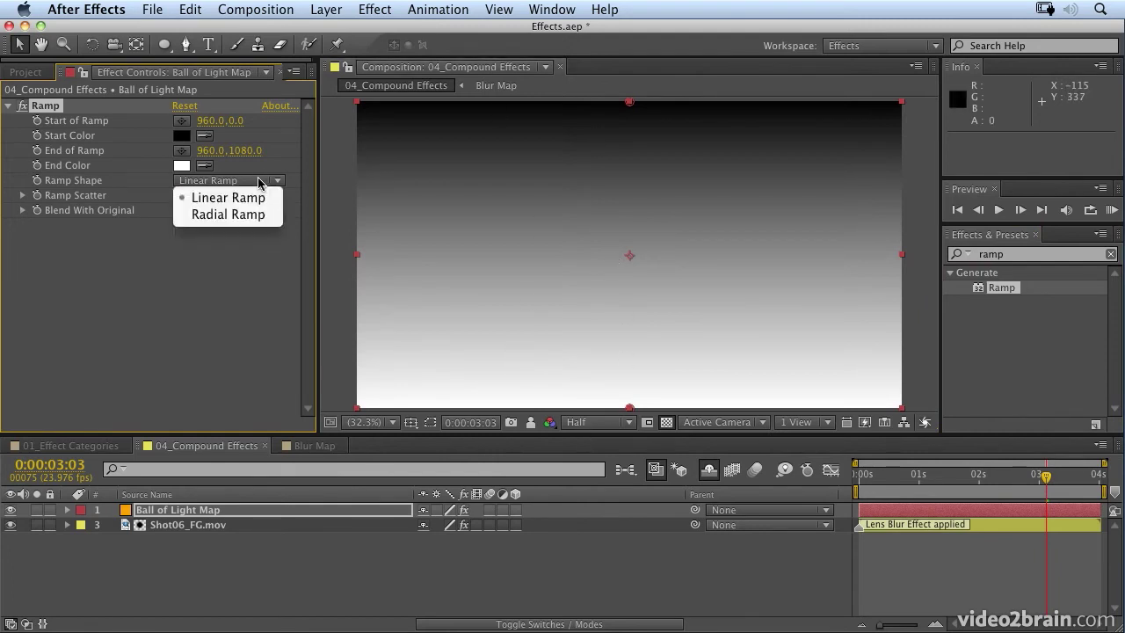
left_click(232, 216)
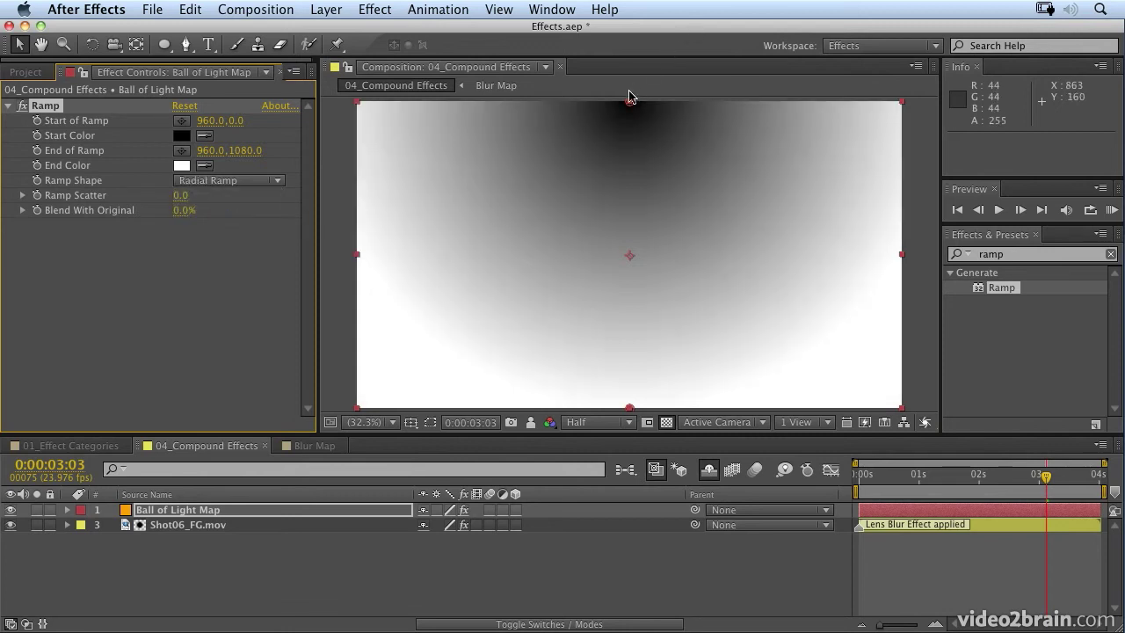
Place the ramp's start point on the fireball and pull the end point outward
left_click(181, 124)
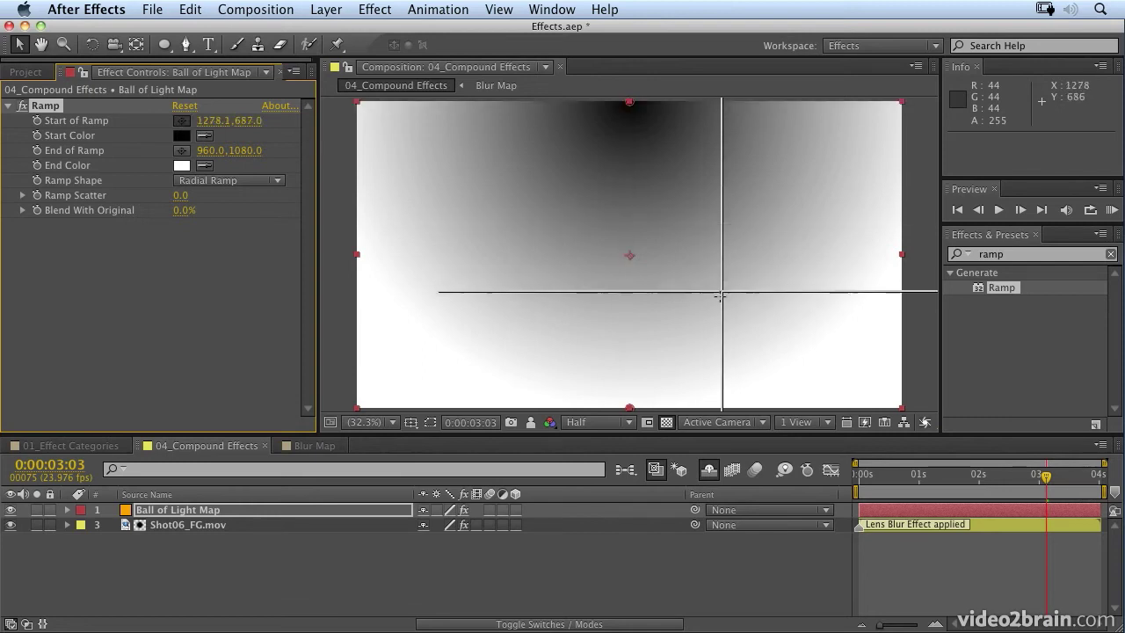
left_click(627, 318)
left_click(239, 183)
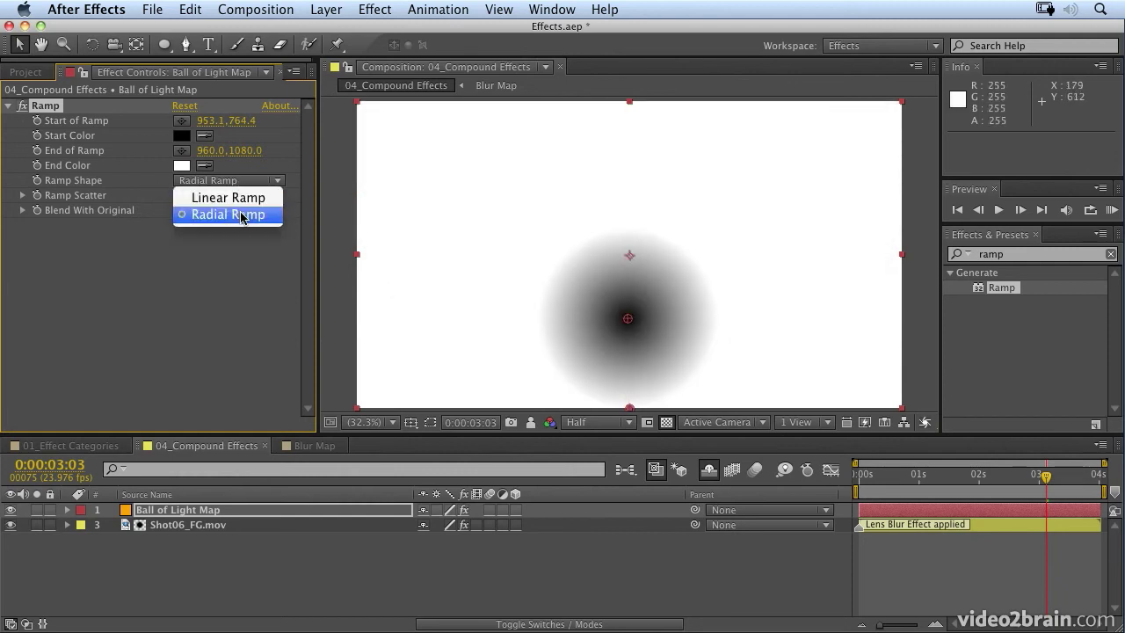
left_click(243, 215)
left_click_drag(628, 320, 630, 312)
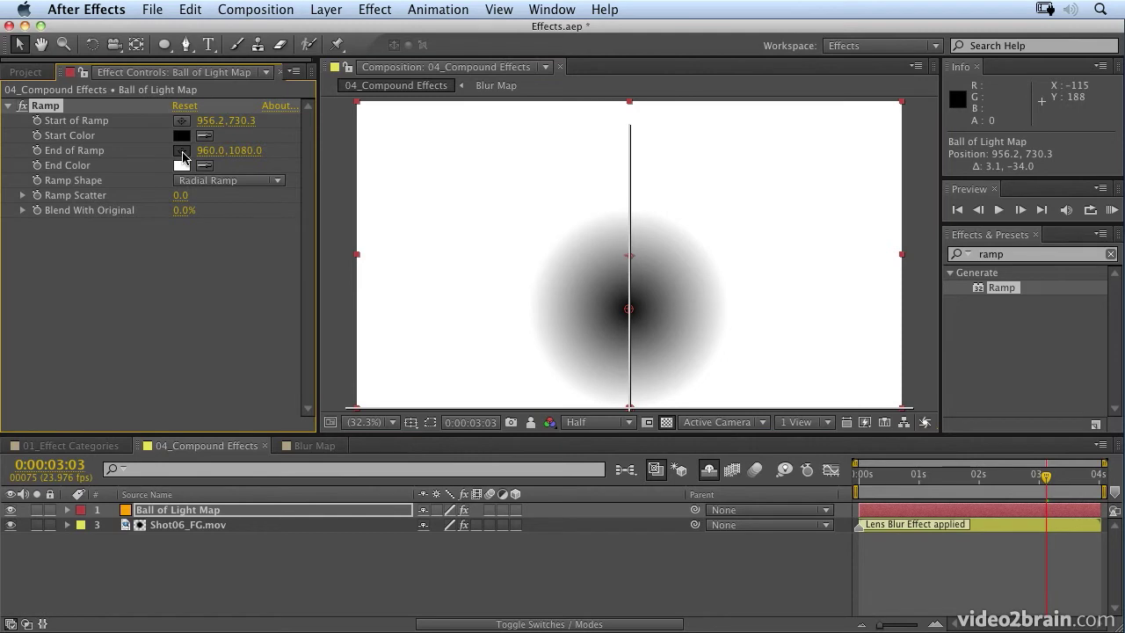
left_click(803, 195)
mouse_move(802, 195)
left_mouse_down()
mouse_move(703, 279)
mouse_move(729, 283)
mouse_move(768, 252)
mouse_move(761, 260)
left_mouse_up()
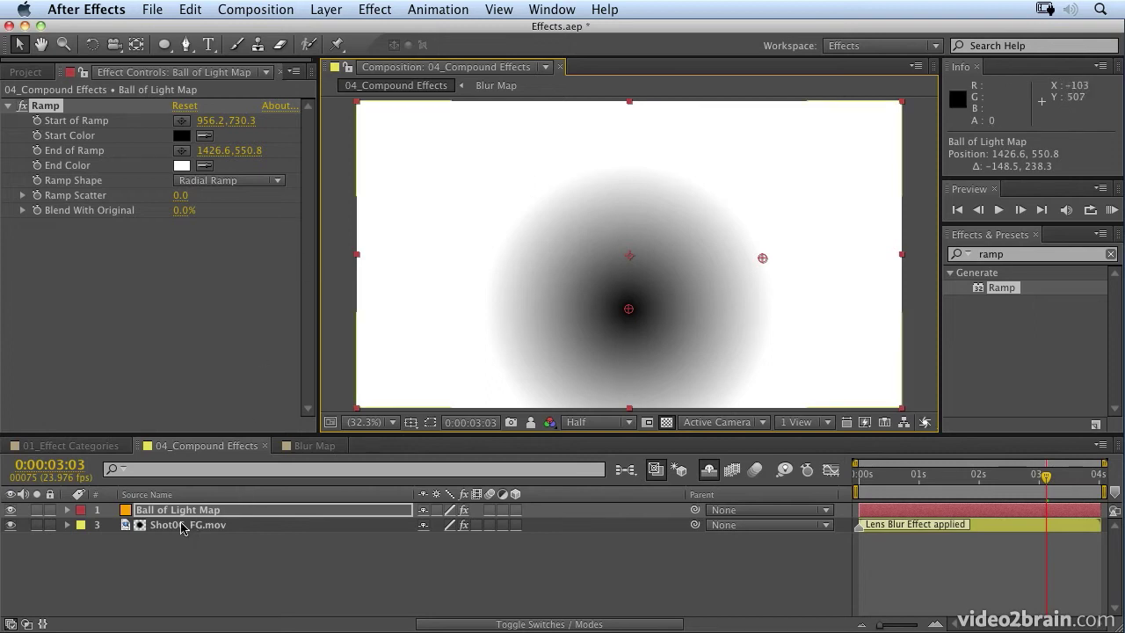
Hide the map layer and set Shot06_FG's Blur Map Layer to Ball of Light Map
left_click(10, 510)
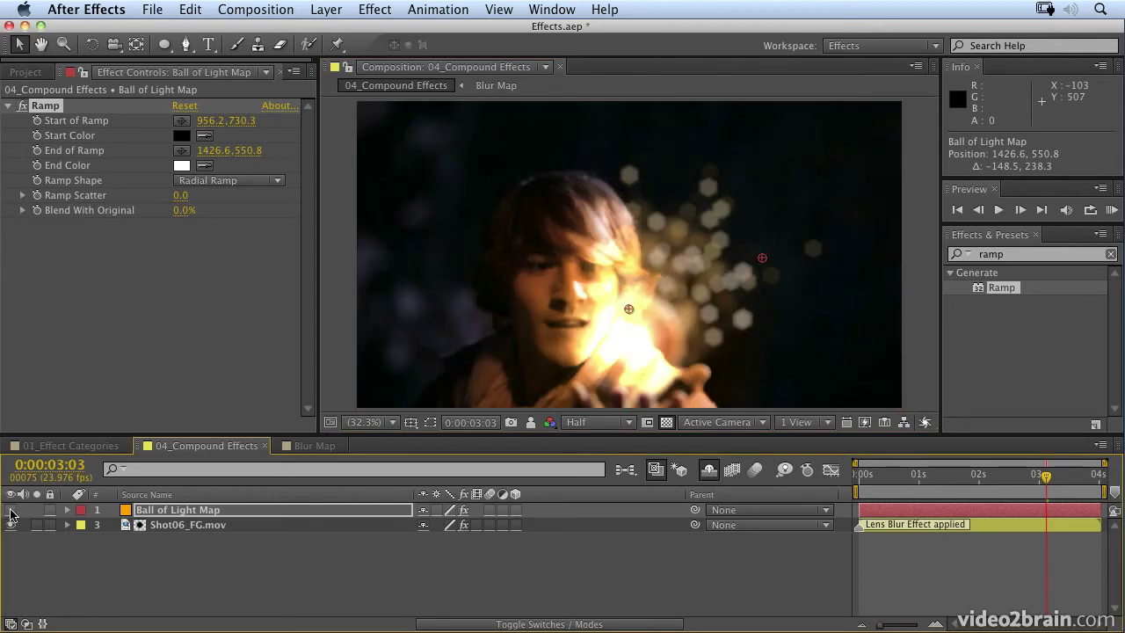
left_click(182, 527)
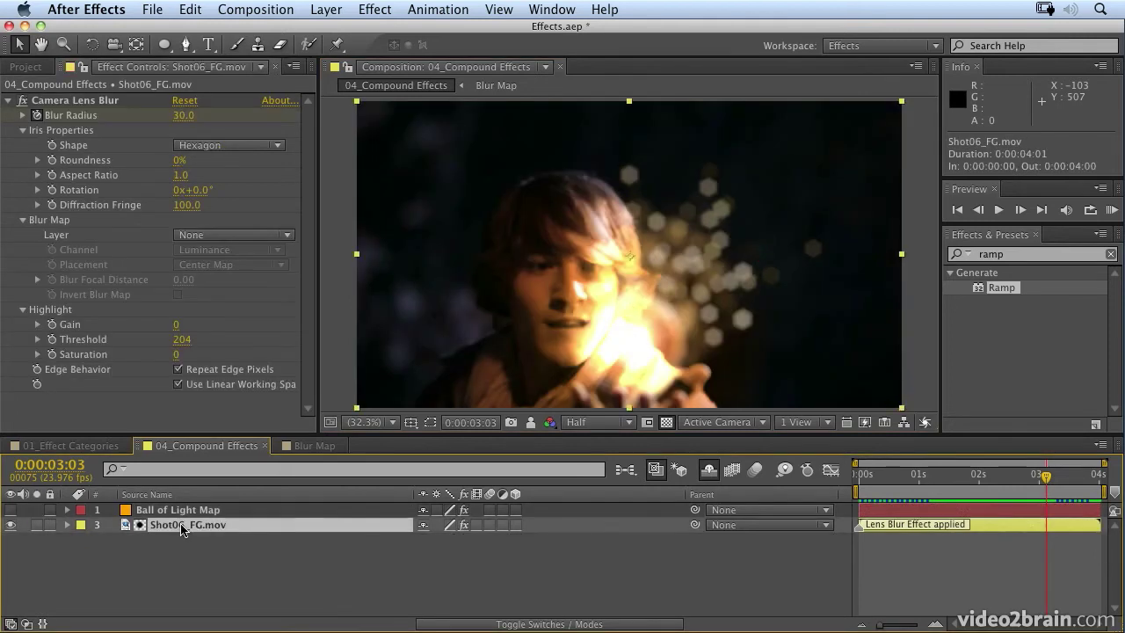
left_click(212, 237)
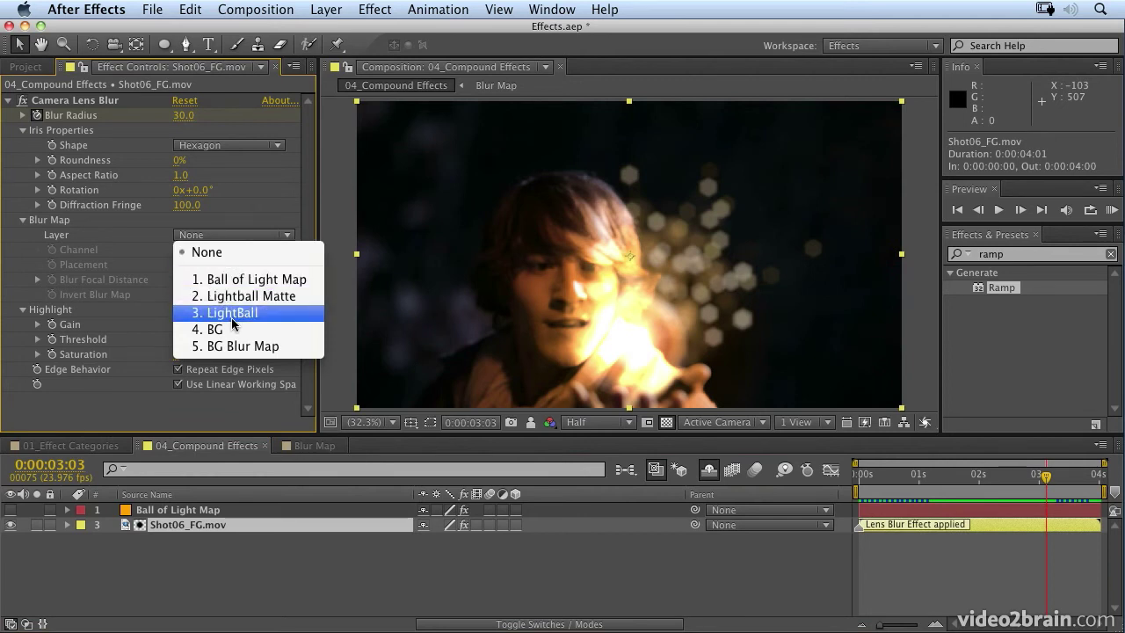
left_click(237, 279)
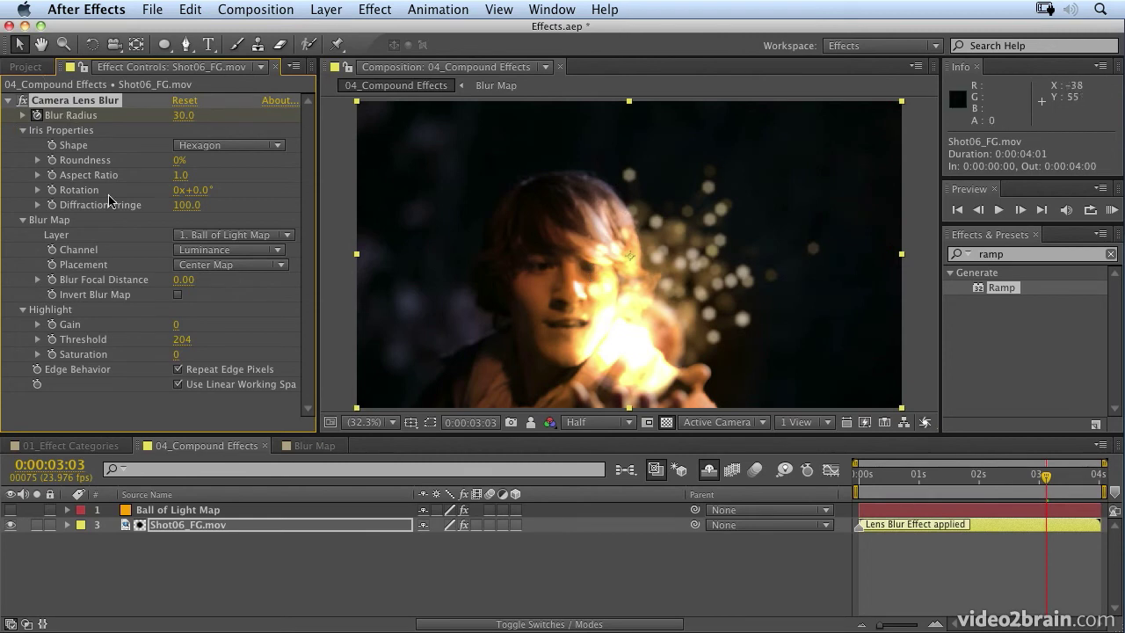
Show the Ball of Light Map layer again and toggle its Ramp effect off and on
left_click(178, 511)
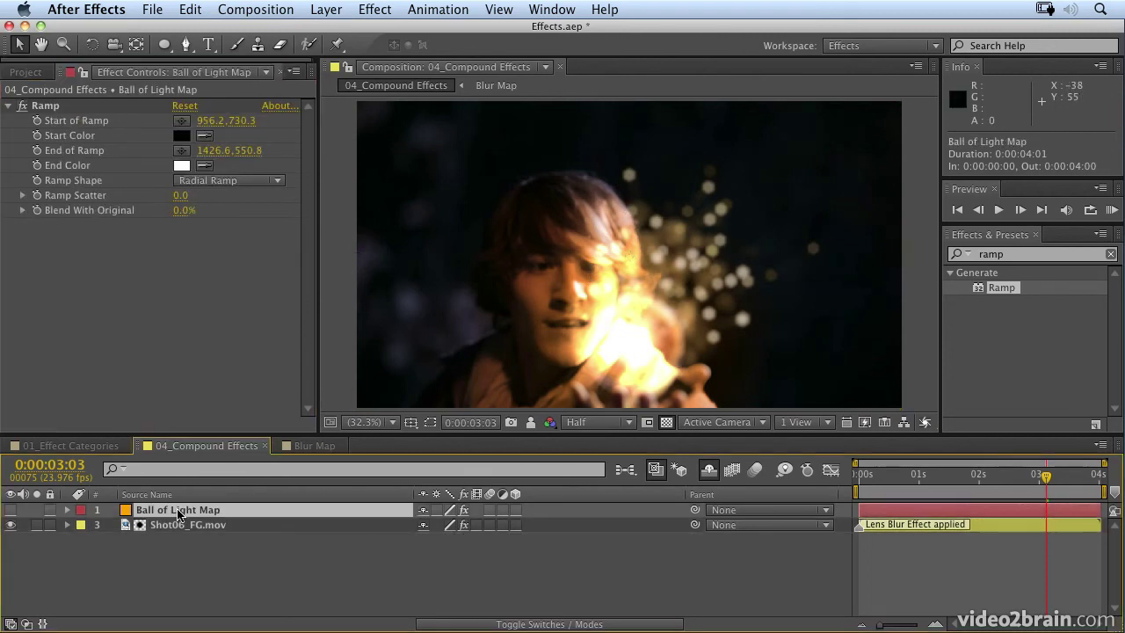
left_click(10, 511)
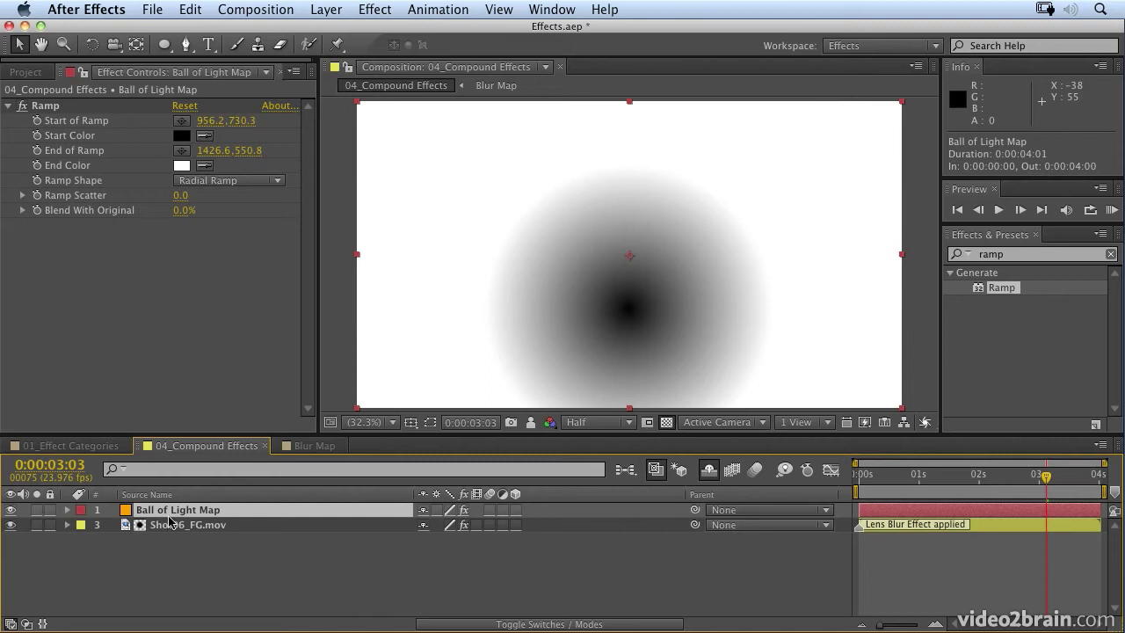
left_click(463, 510)
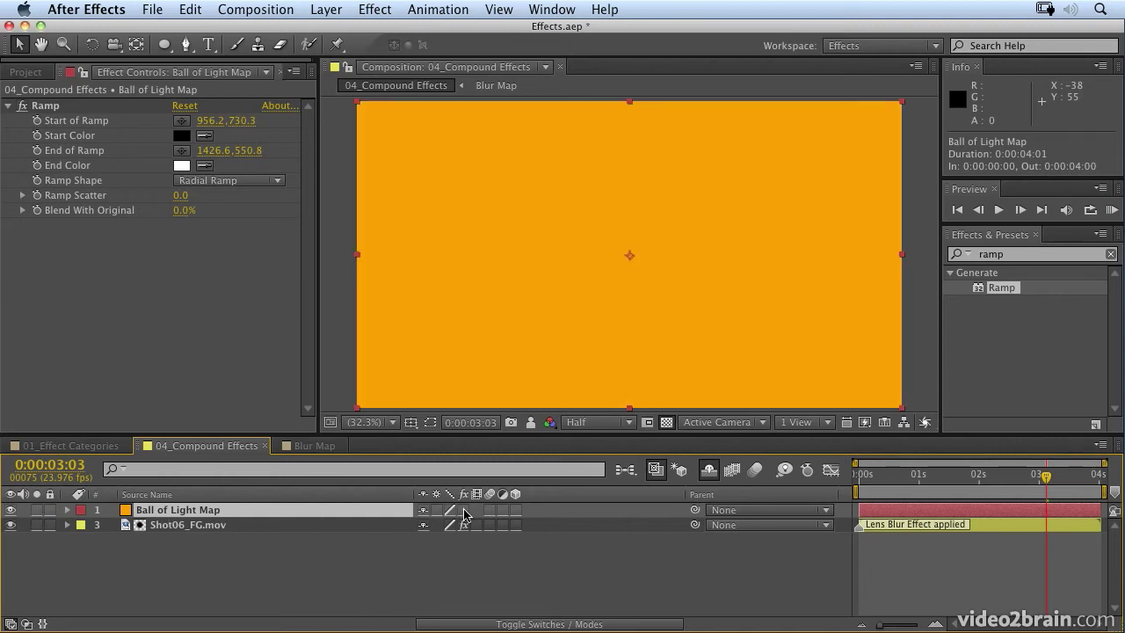
left_click(464, 511)
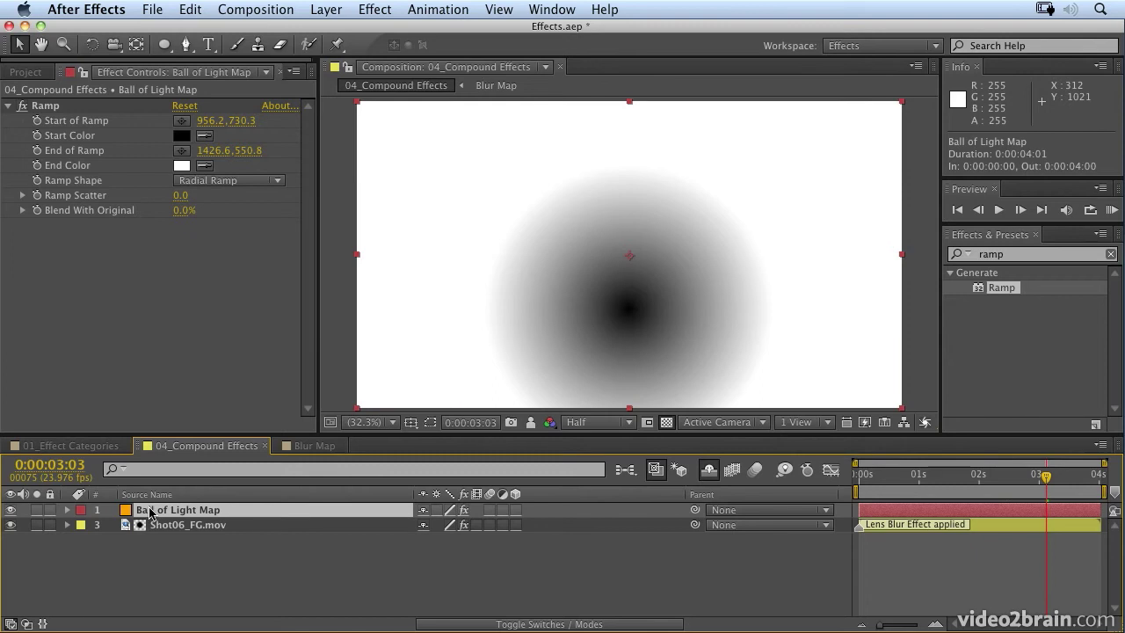
Pre-compose the Ball of Light Map layer as Ball of Light Map Comp 1, moving all attributes
left_click(337, 10)
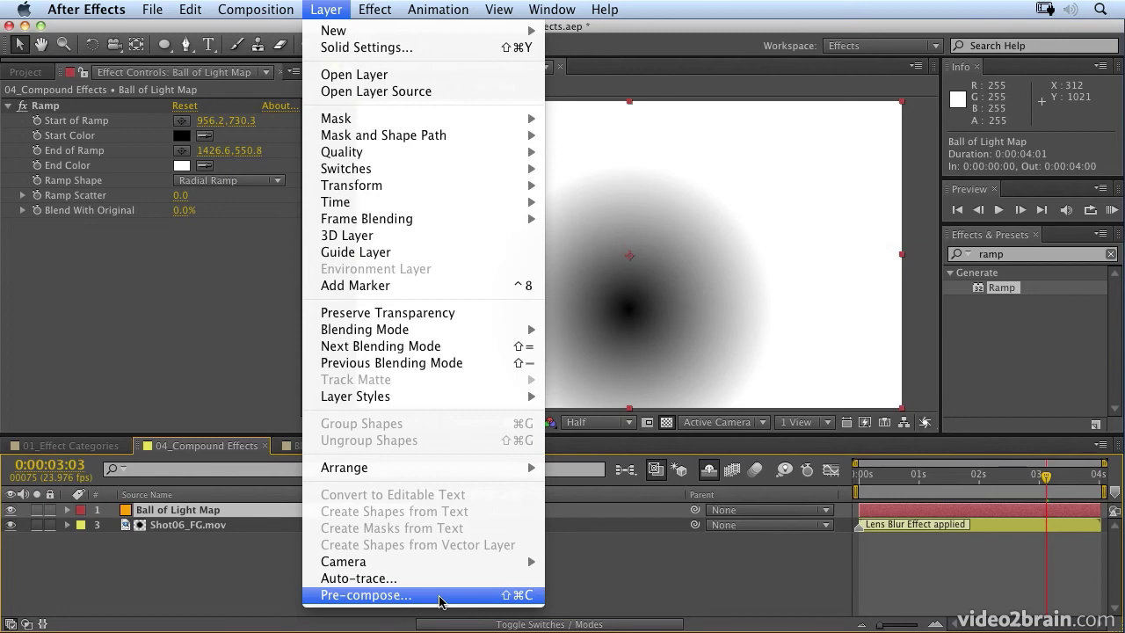
left_click(439, 600)
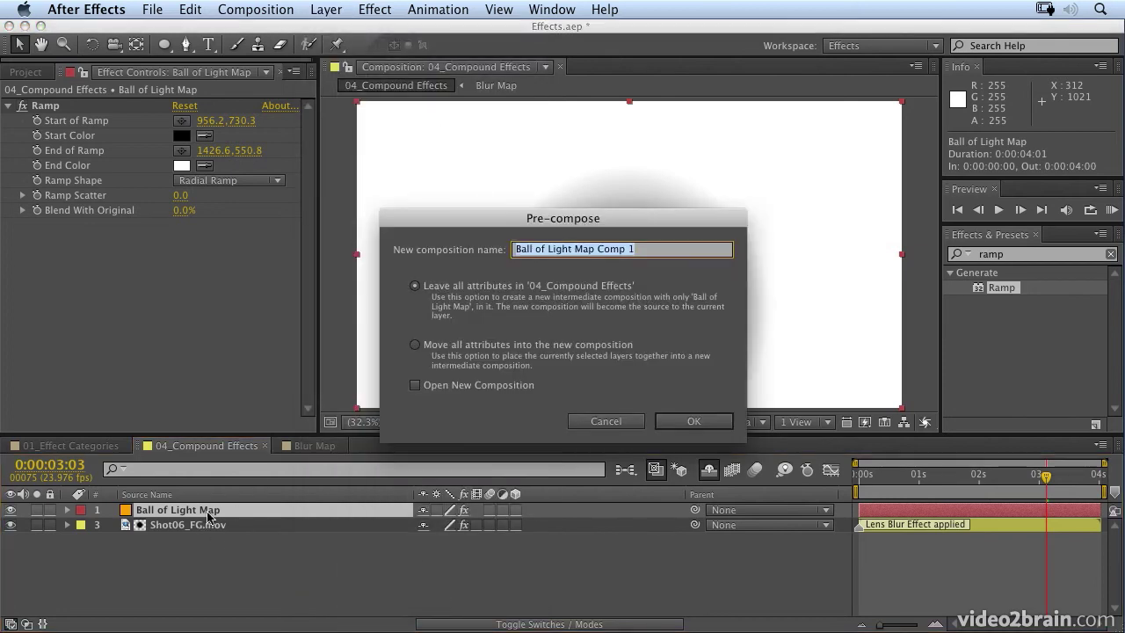
left_click(415, 346)
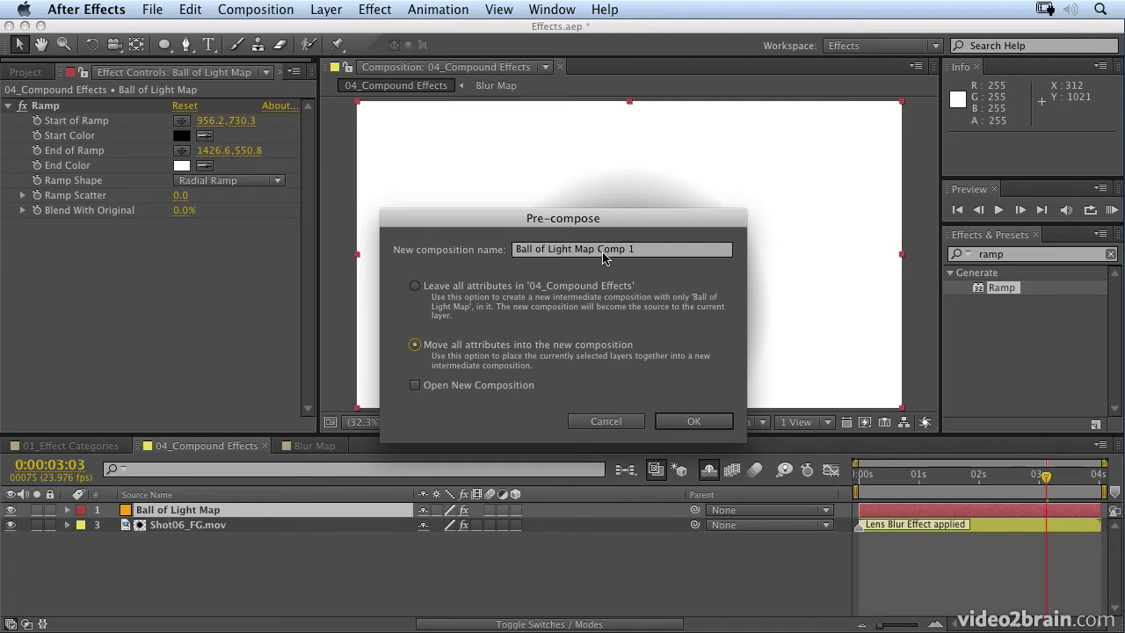
left_click(705, 424)
left_click(704, 424)
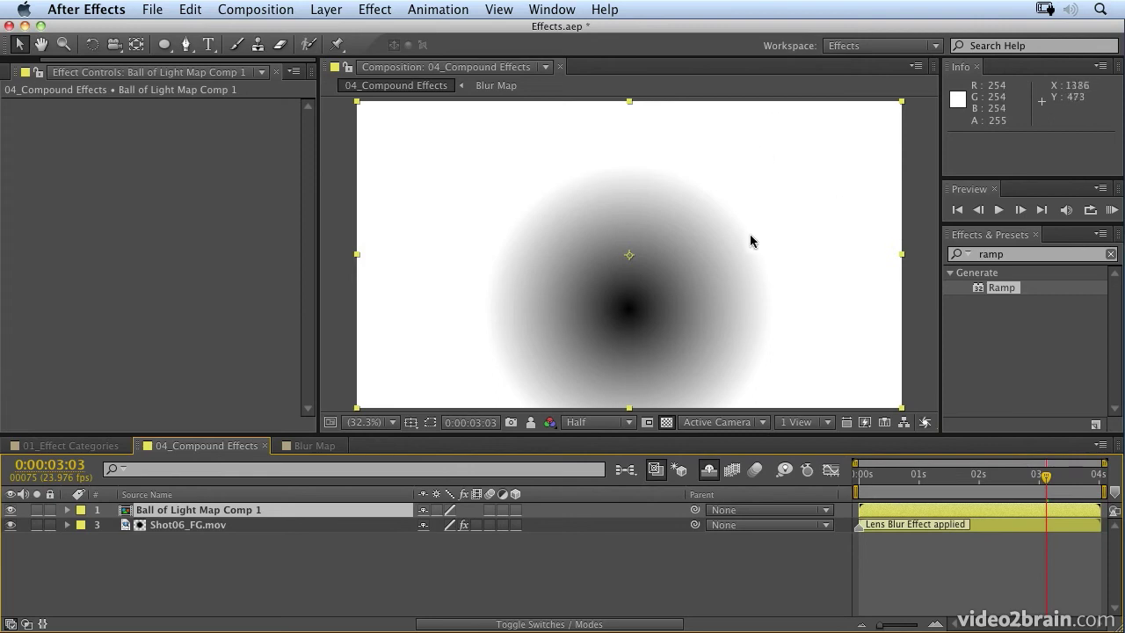
Hide the map layer and compare Shot06_FG's blur map None versus Ball of Light Map Comp 1
left_click(11, 510)
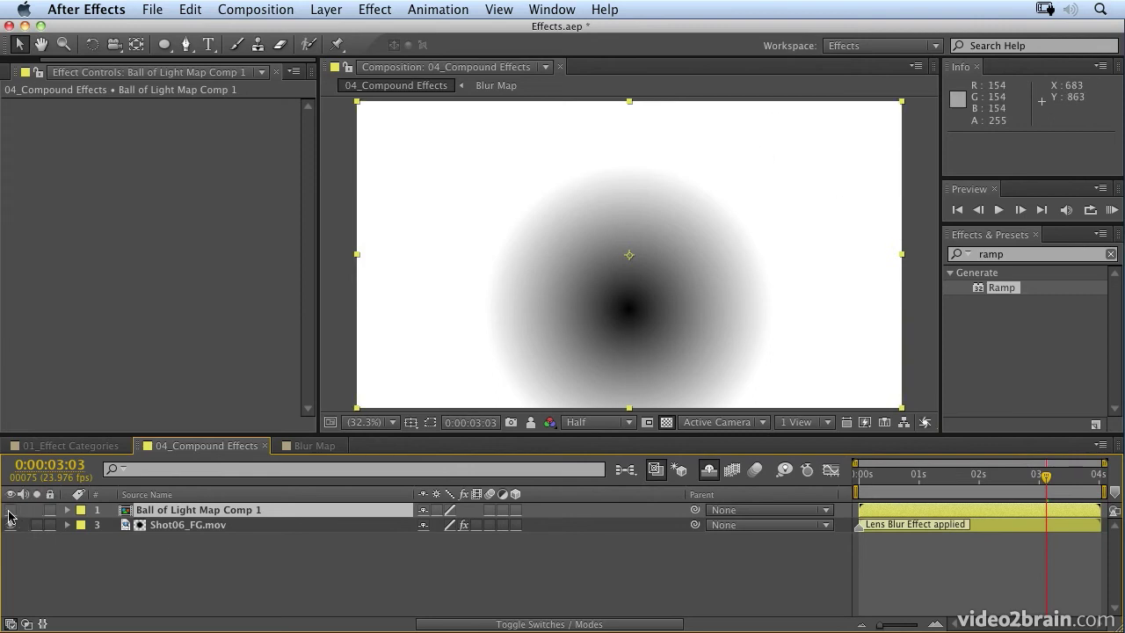
left_click(160, 525)
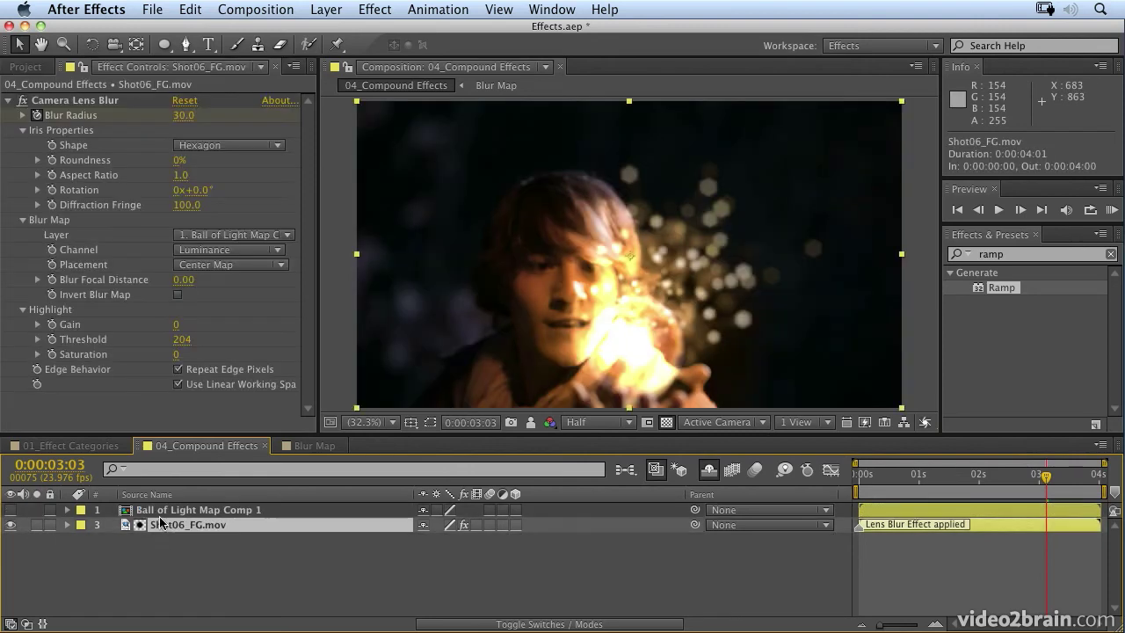
left_click(225, 234)
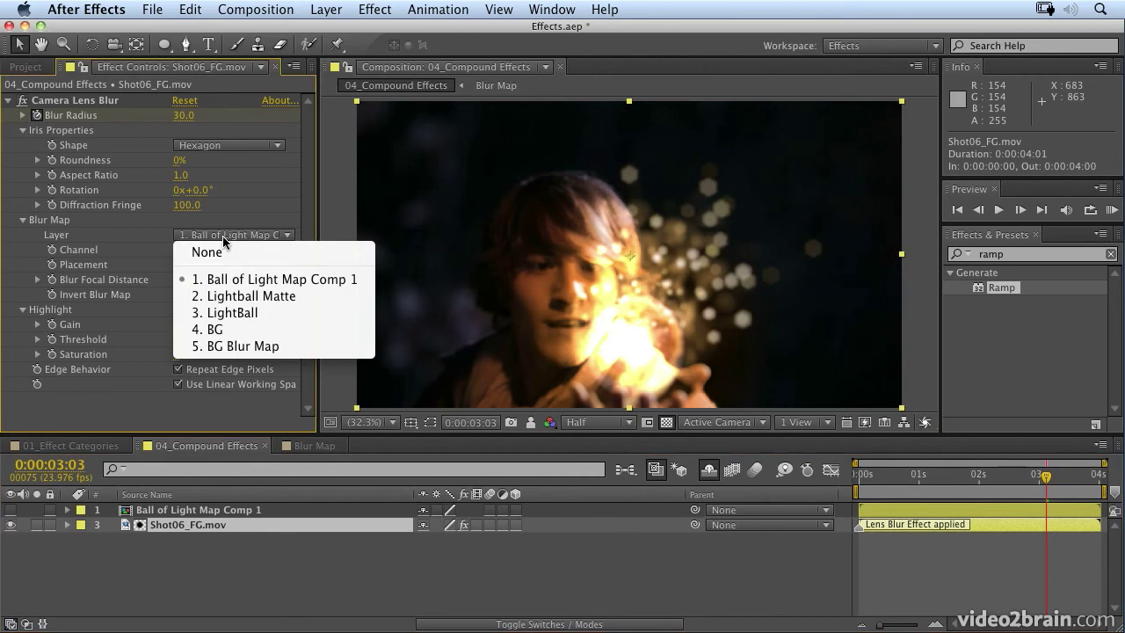
left_click(268, 279)
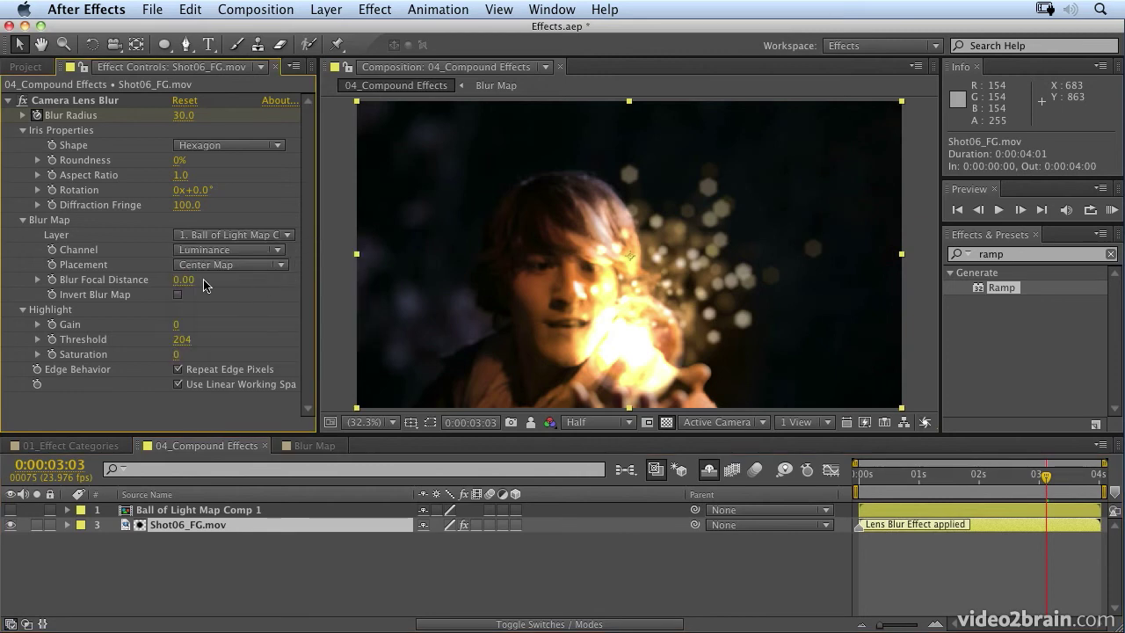
left_click(224, 235)
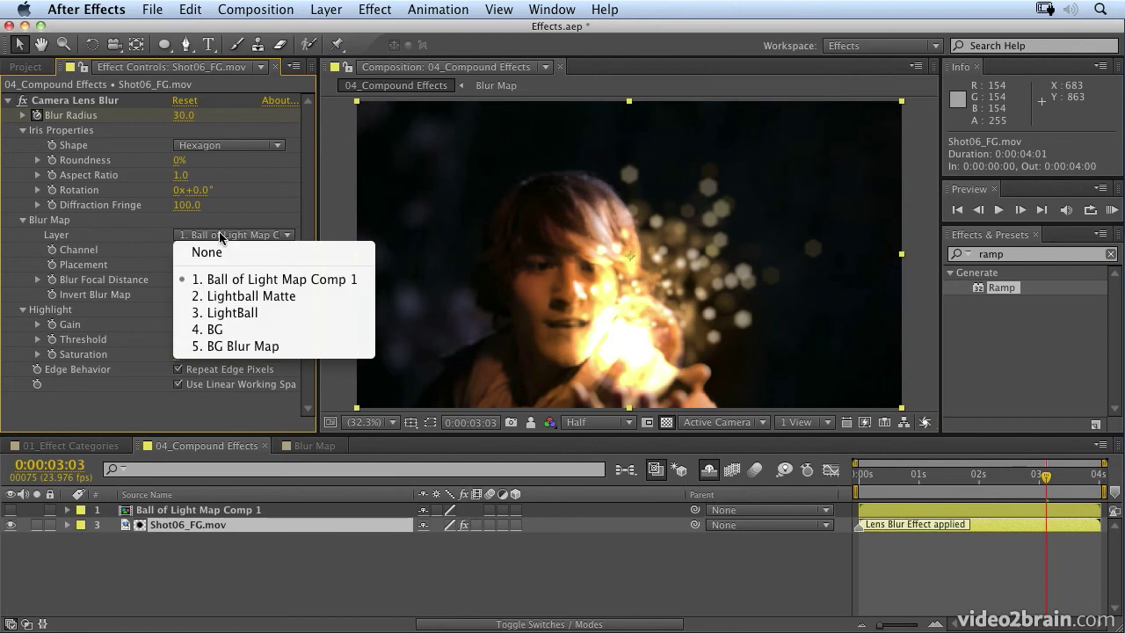
left_click(216, 253)
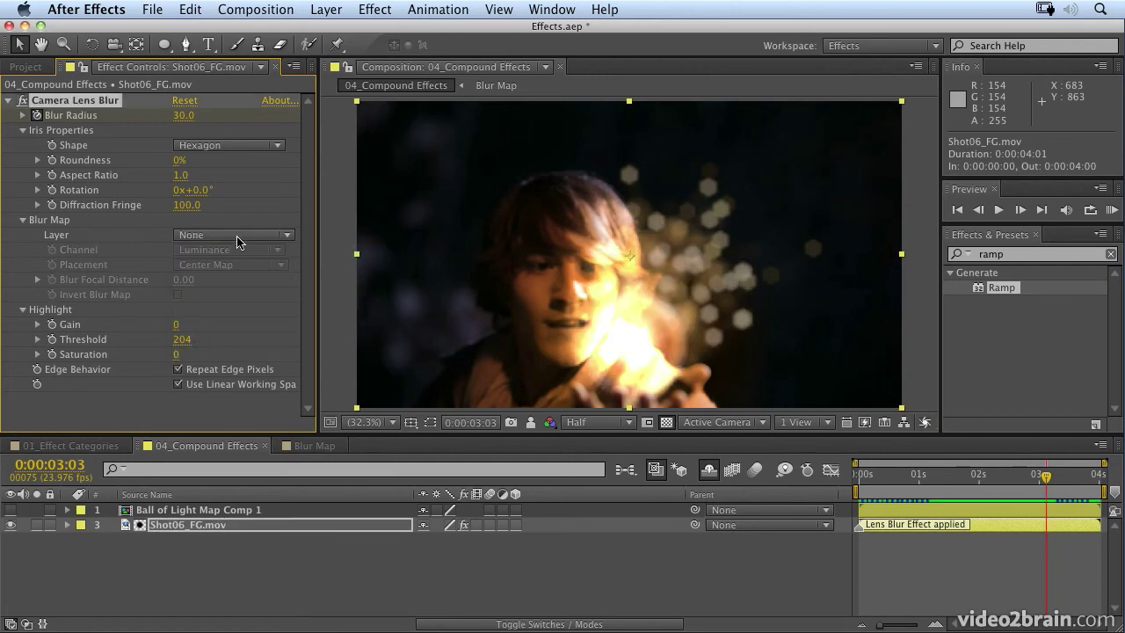
left_click(239, 236)
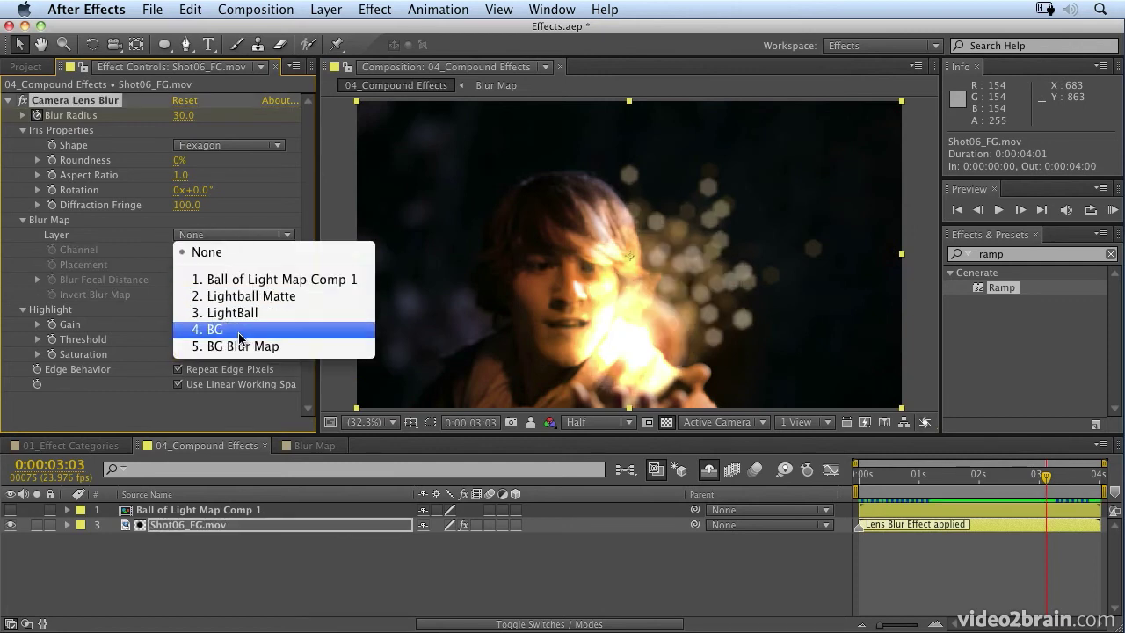
left_click(257, 280)
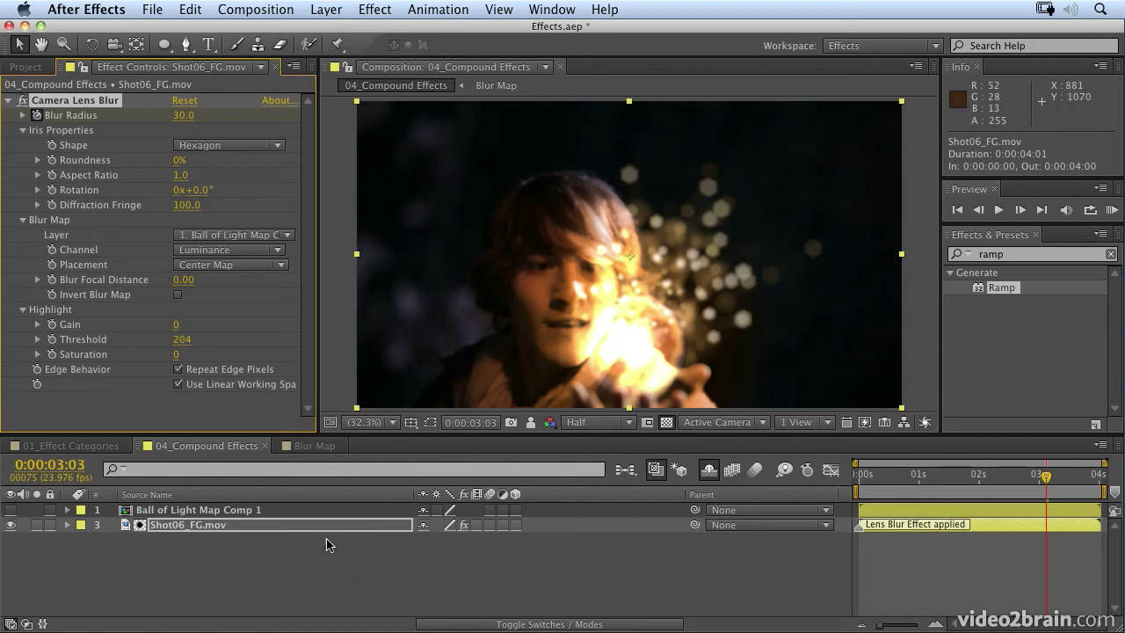
Open Ball of Light Map Comp 1 in a locked viewer and show 04_Compound Effects in a second viewer
double_click(247, 511)
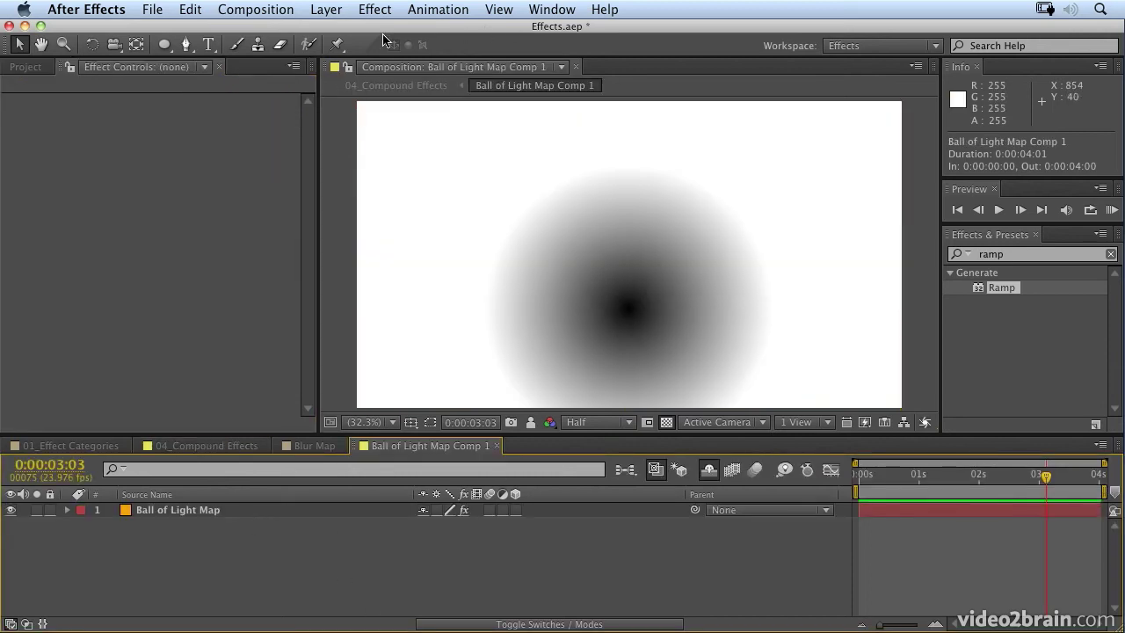
left_click(348, 67)
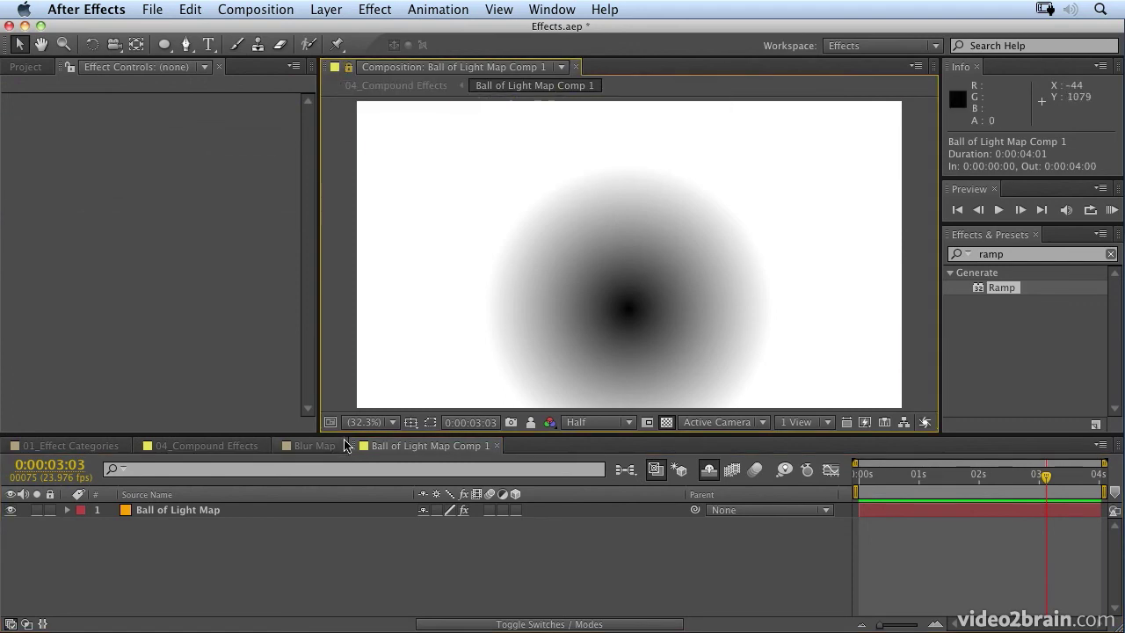
left_click(498, 10)
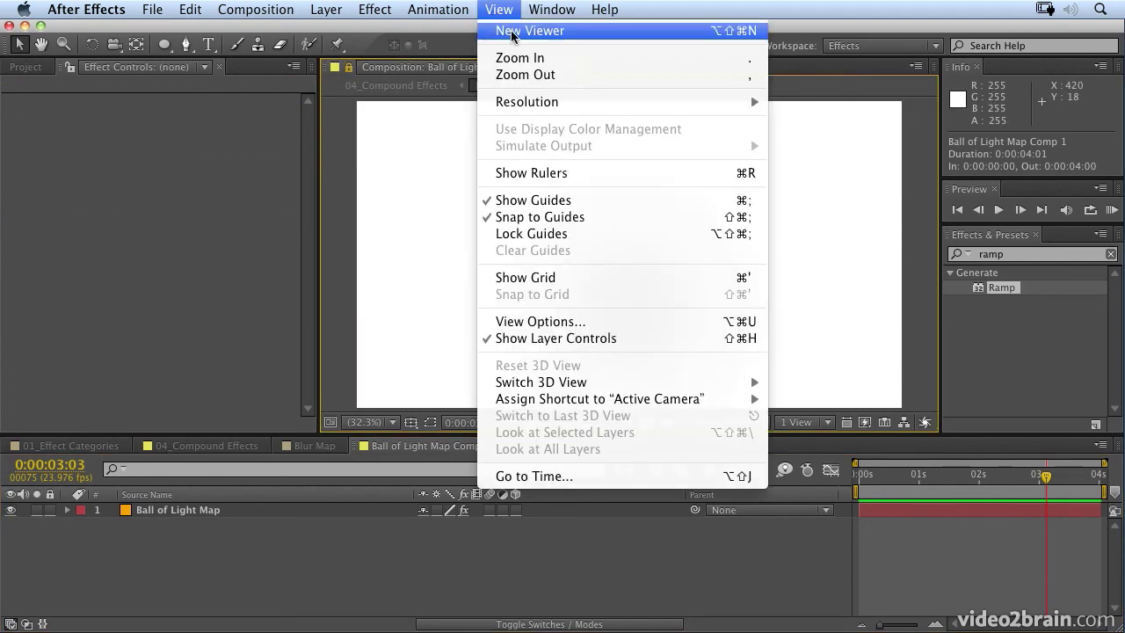
left_click(512, 33)
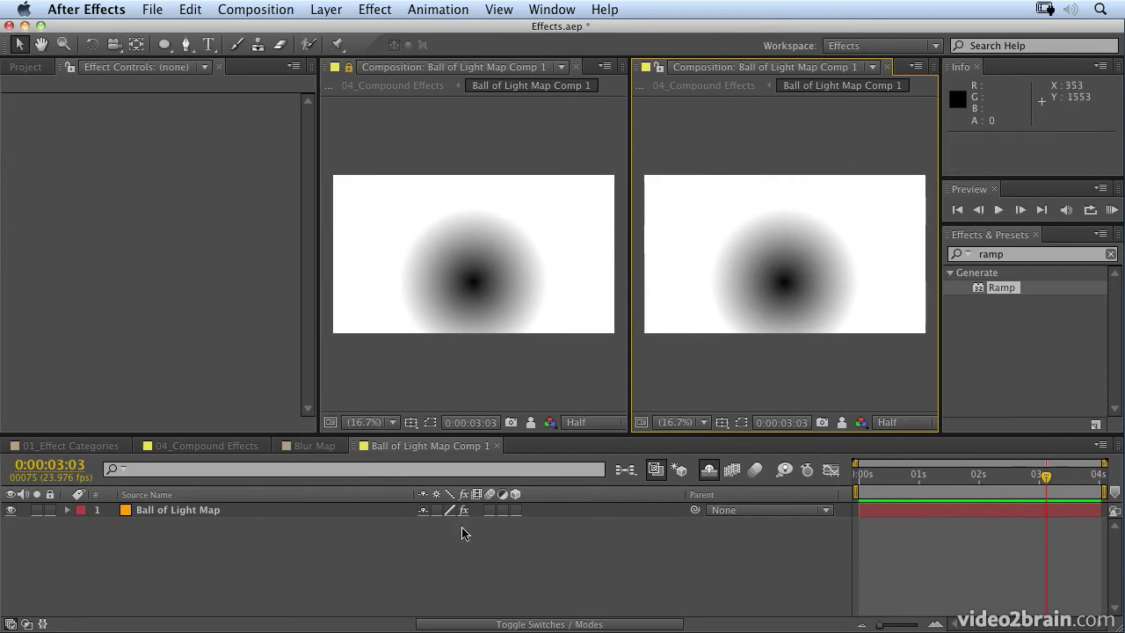
left_click(234, 447)
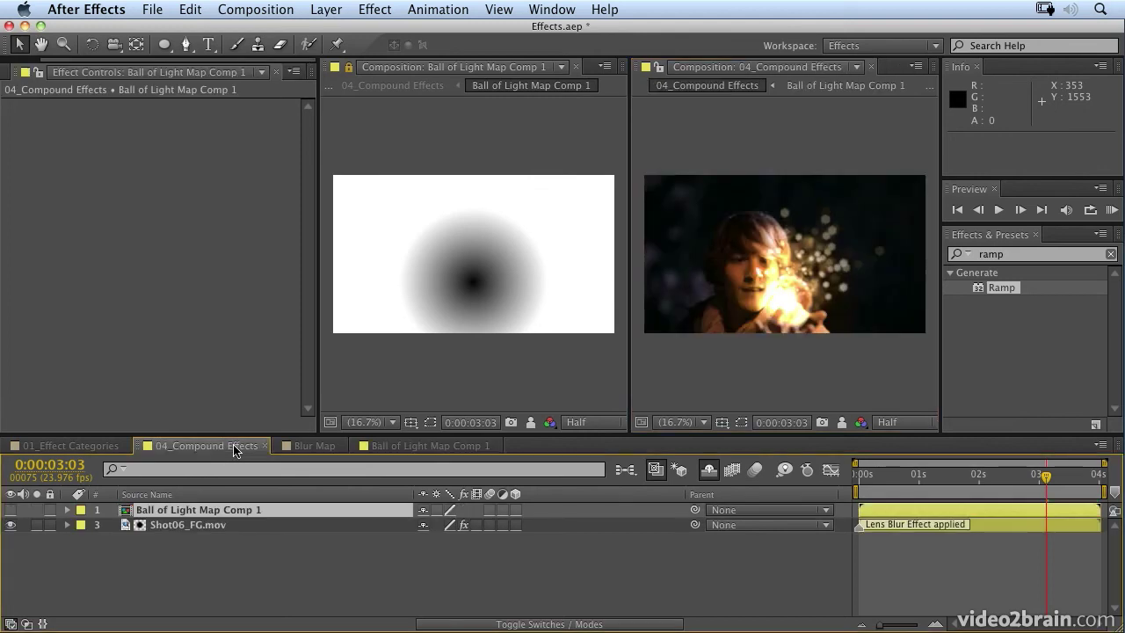
Switch between the two viewers and bring the Ball of Light Map Comp 1 timeline forward
left_click(657, 73)
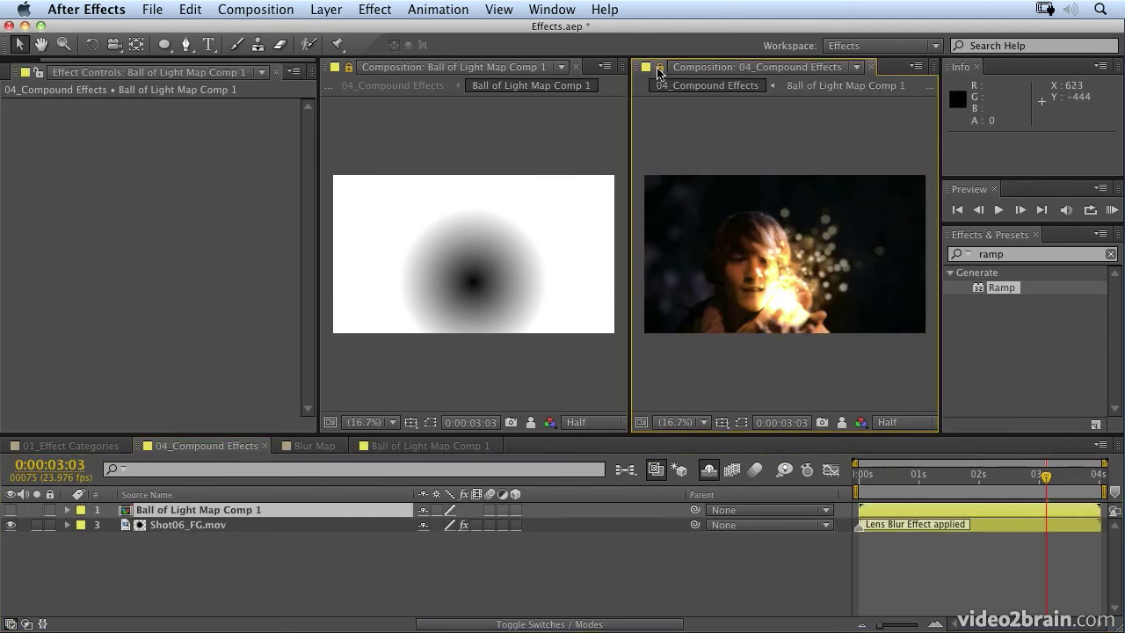
left_click(451, 166)
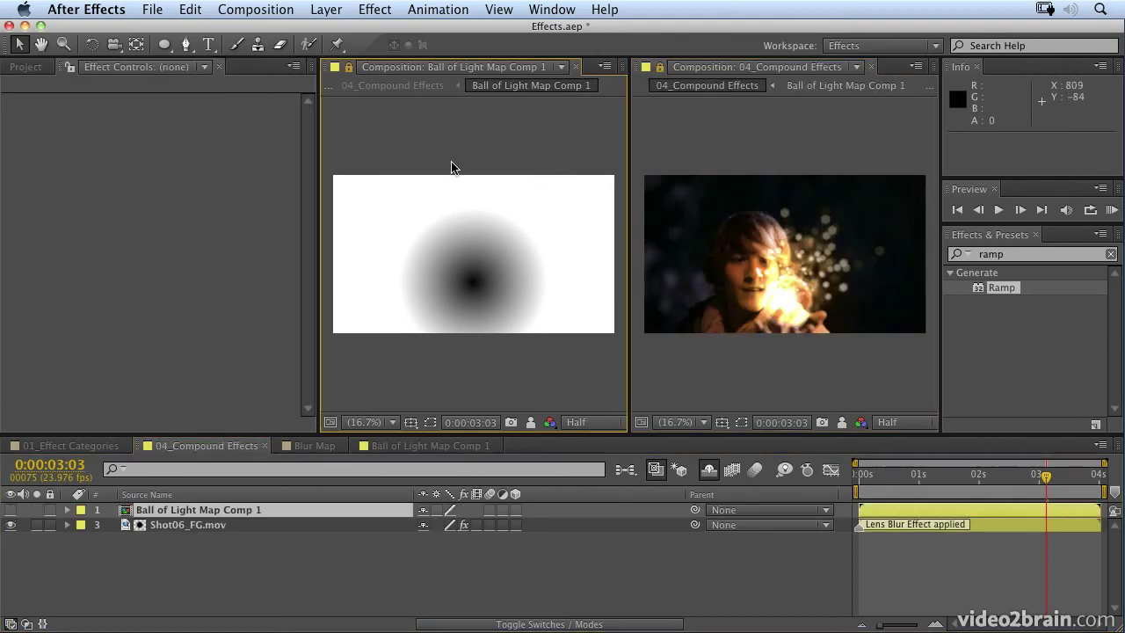
left_click(744, 142)
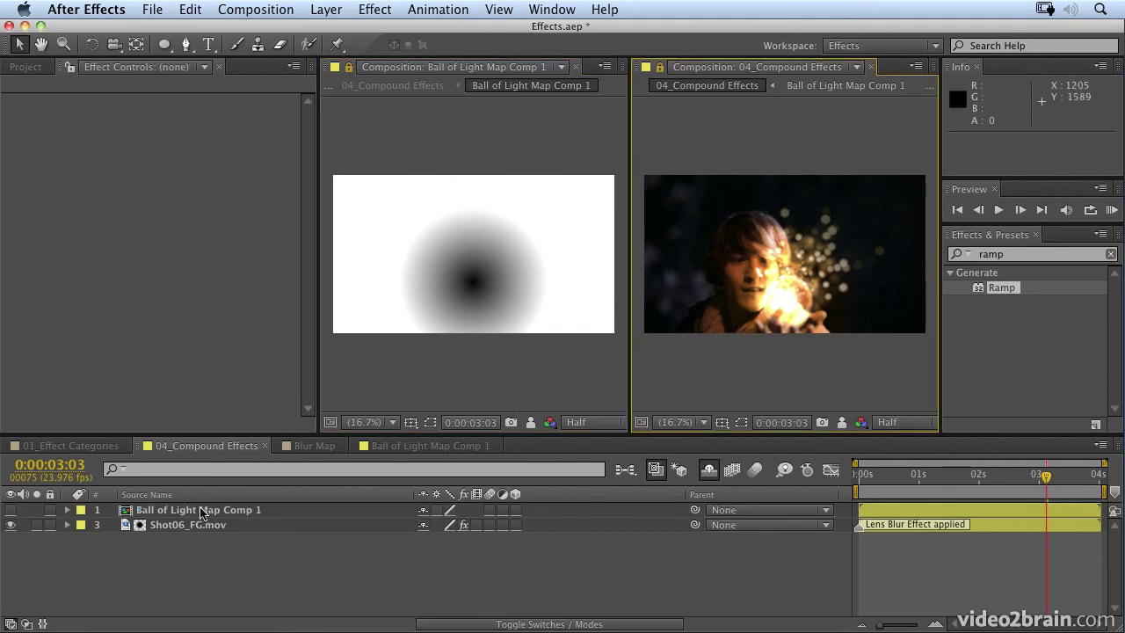
left_click(315, 446)
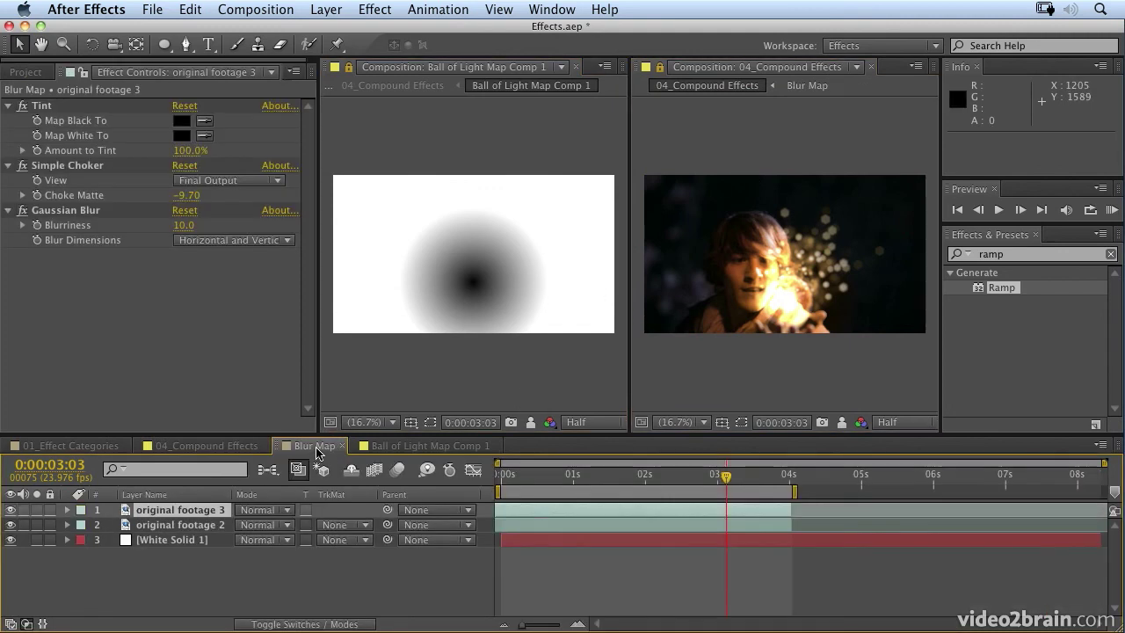
left_click(406, 446)
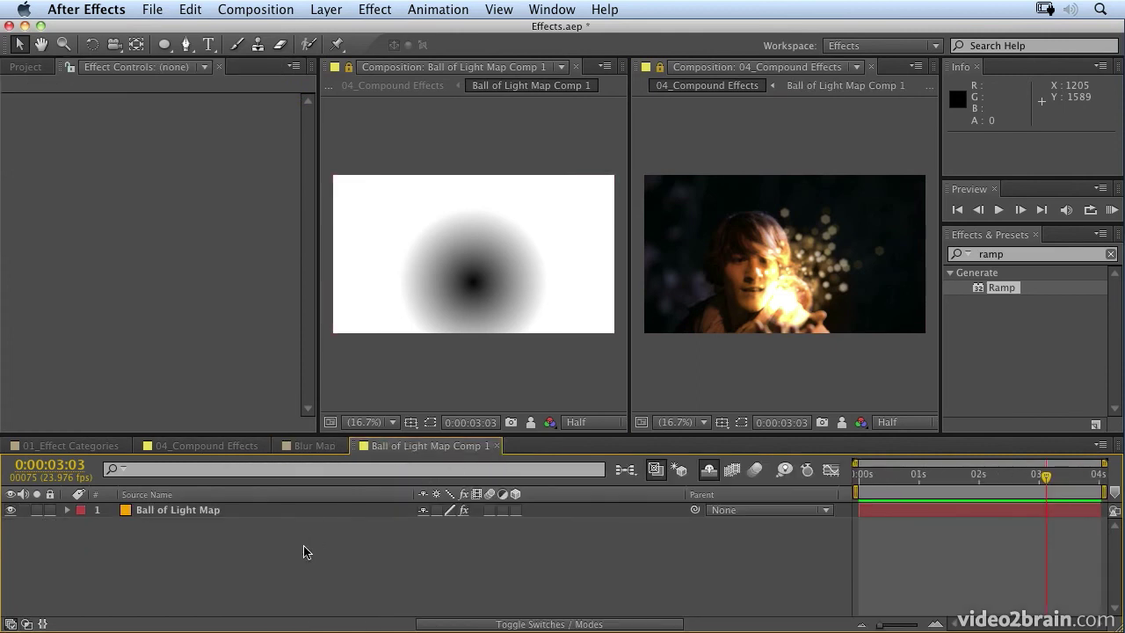
Select the Ball of Light Map Ramp effect and move its centre down in the comp
left_click(198, 510)
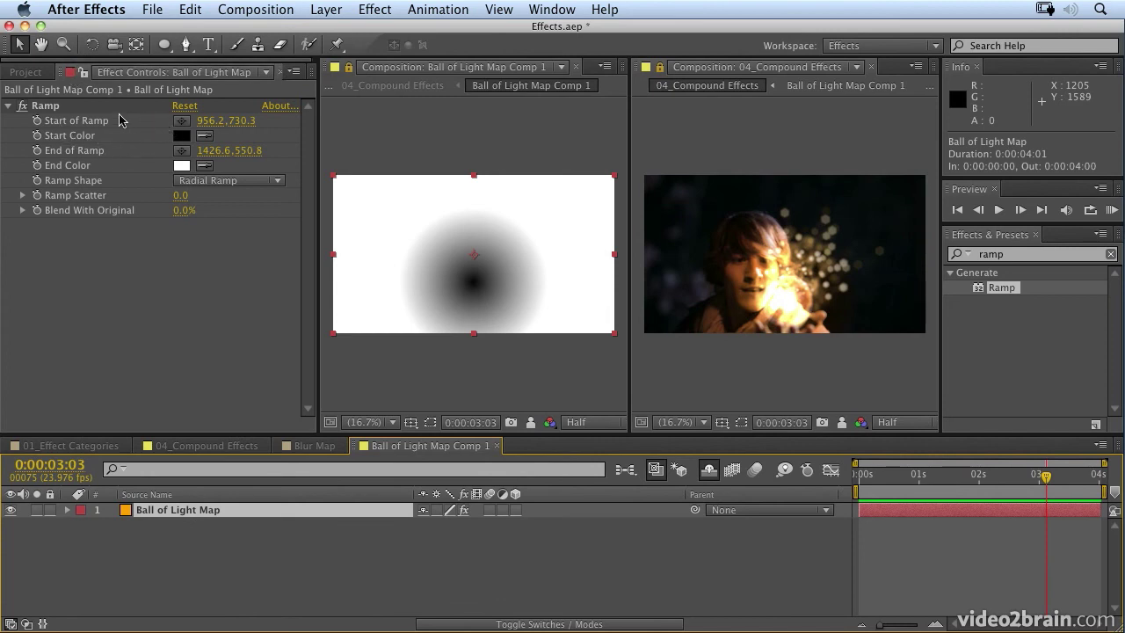
left_click(70, 107)
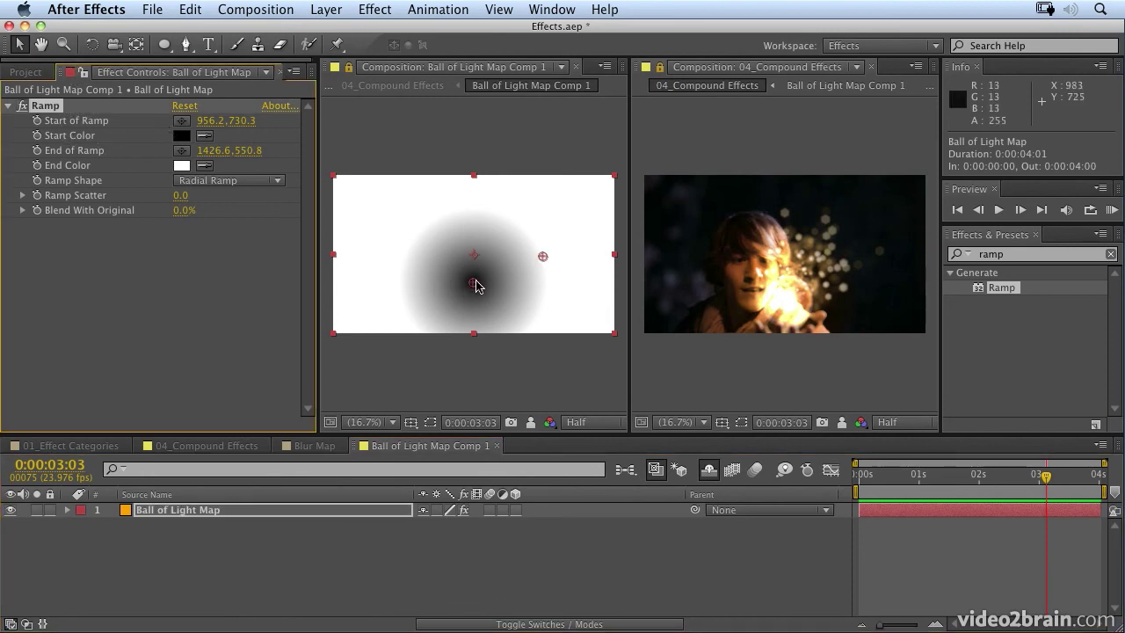
left_click_drag(474, 284, 481, 300)
left_click_drag(319, 352, 299, 351)
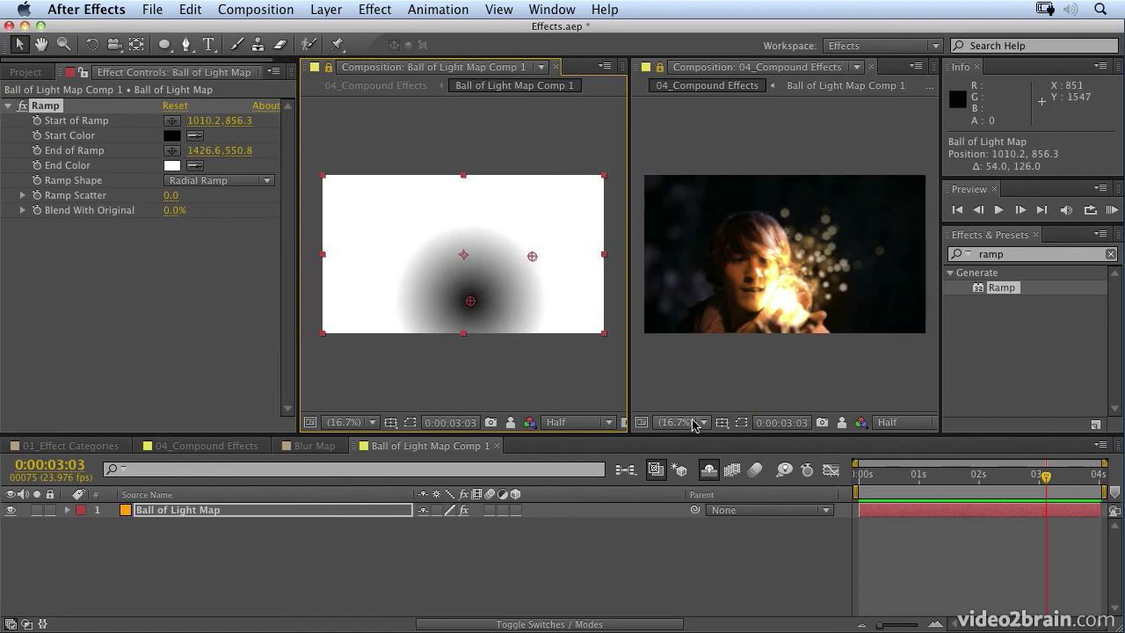
Set the ramp centre onto the fireball and shrink the radial gradient around it
left_click(770, 354)
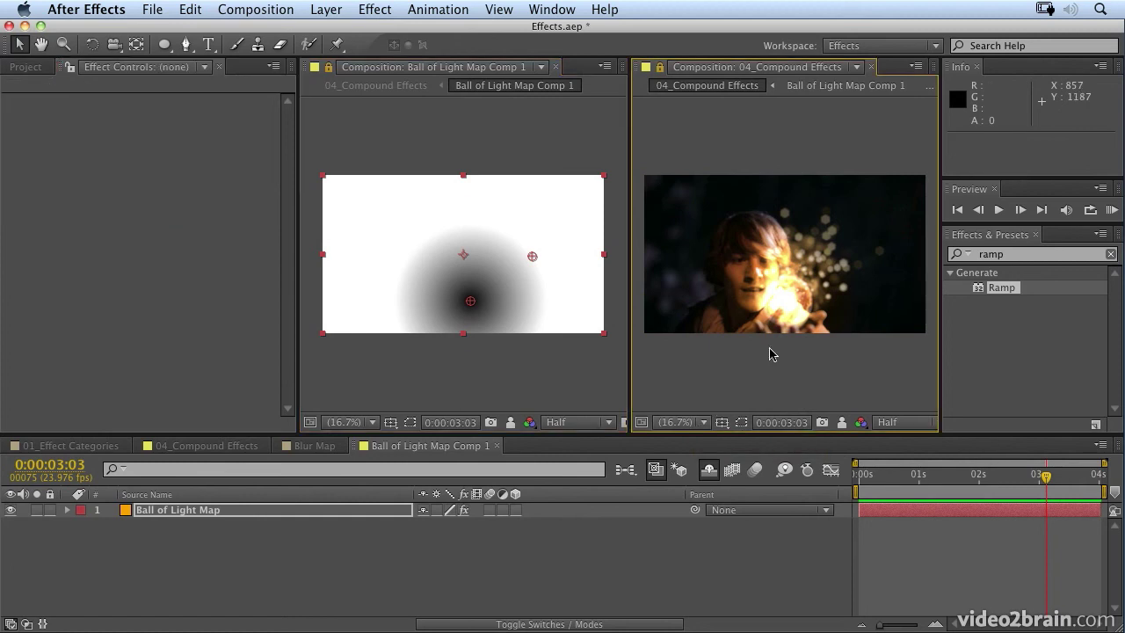
scroll(770, 354, "up", 1)
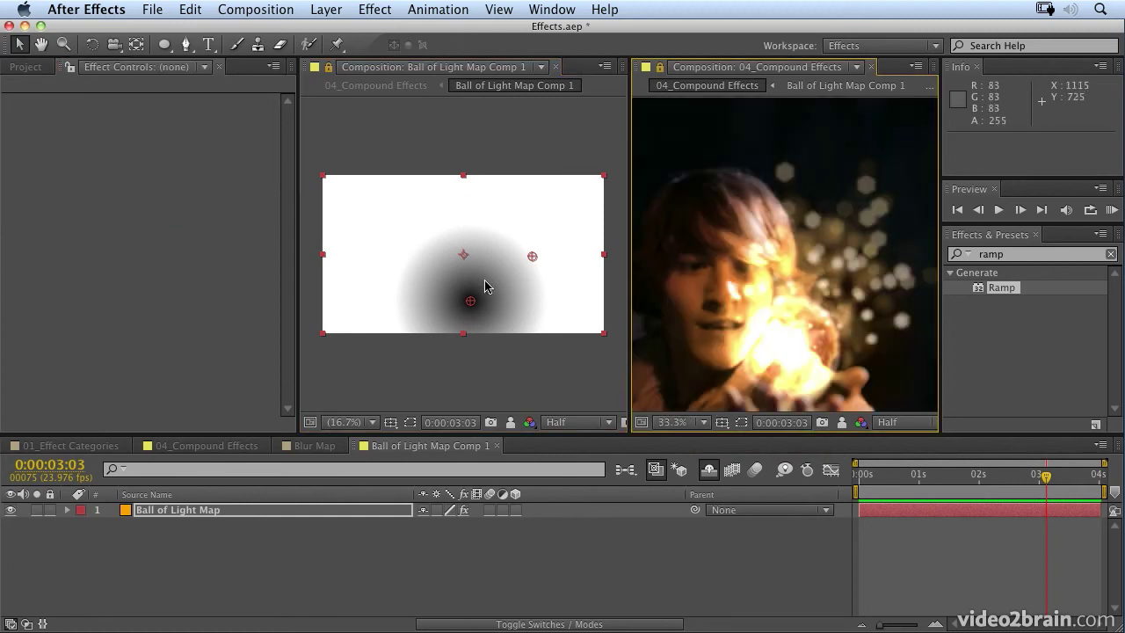
left_click(470, 304)
mouse_move(470, 304)
left_mouse_down()
mouse_move(472, 281)
mouse_move(467, 305)
left_mouse_up()
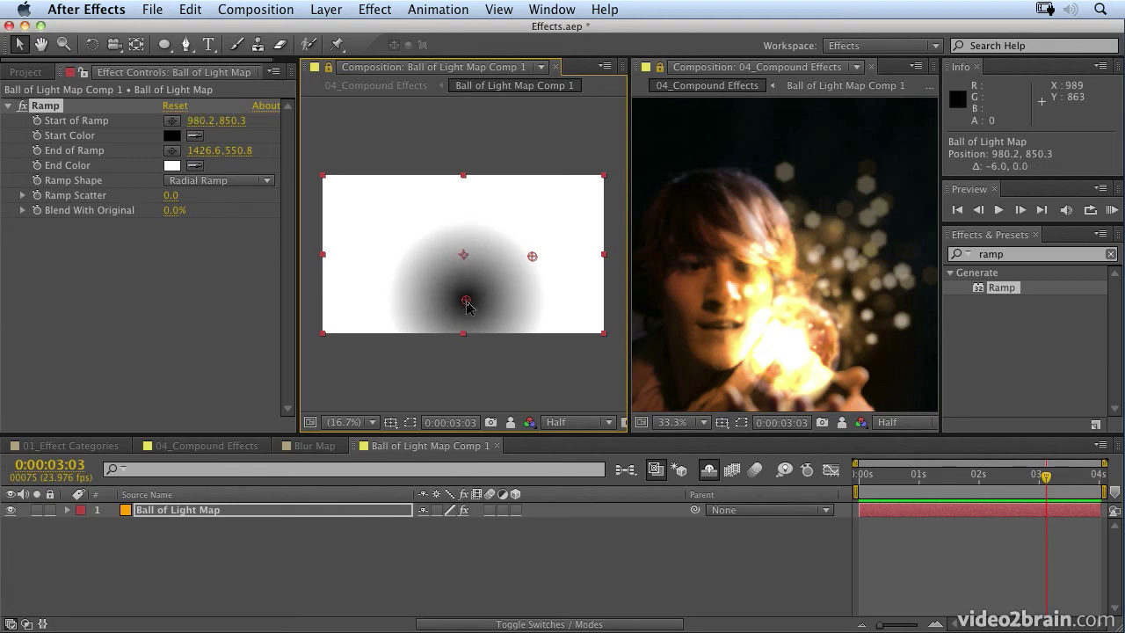
left_click_drag(531, 258, 519, 271)
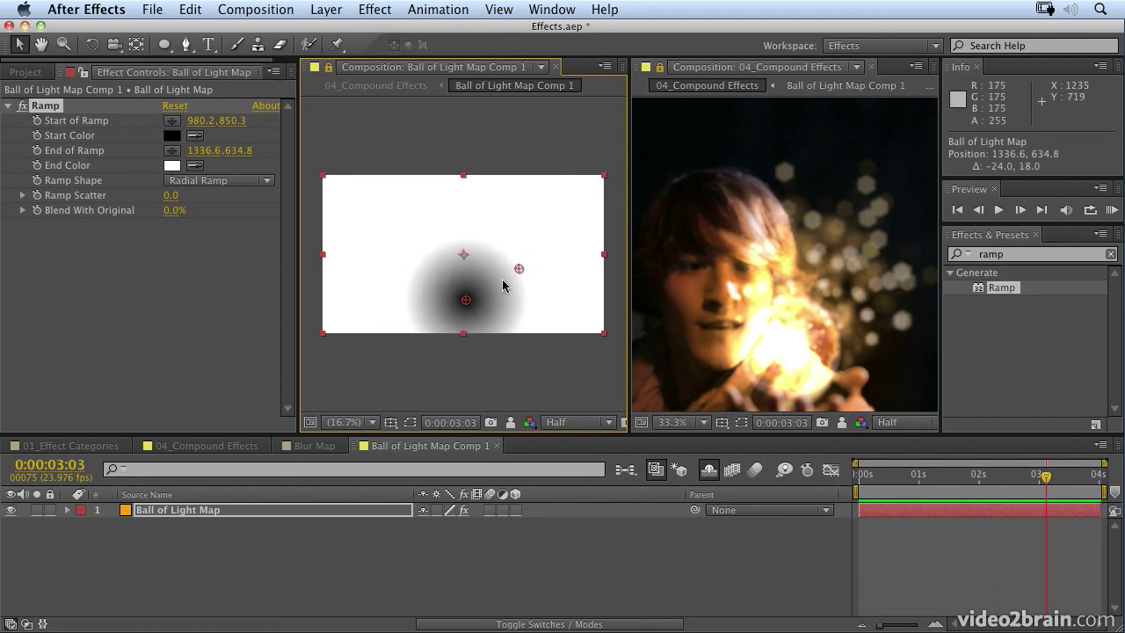
left_click_drag(465, 301, 464, 296)
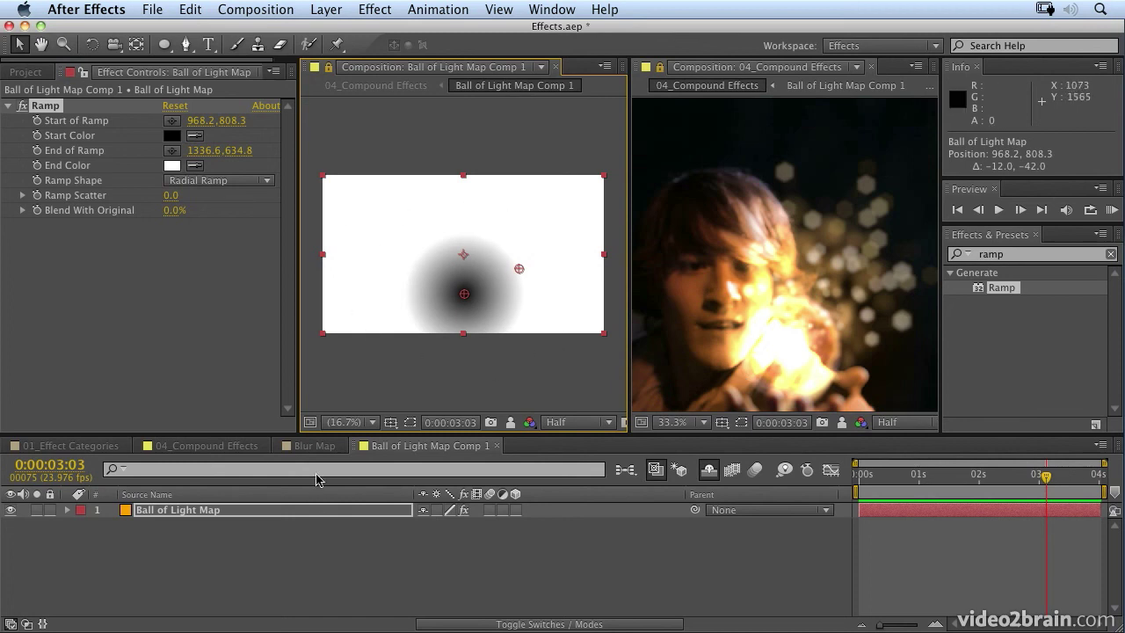
Return to 04_Compound Effects, unhide shy layers, widen its viewer, and scrub the blurred composite
left_click(230, 447)
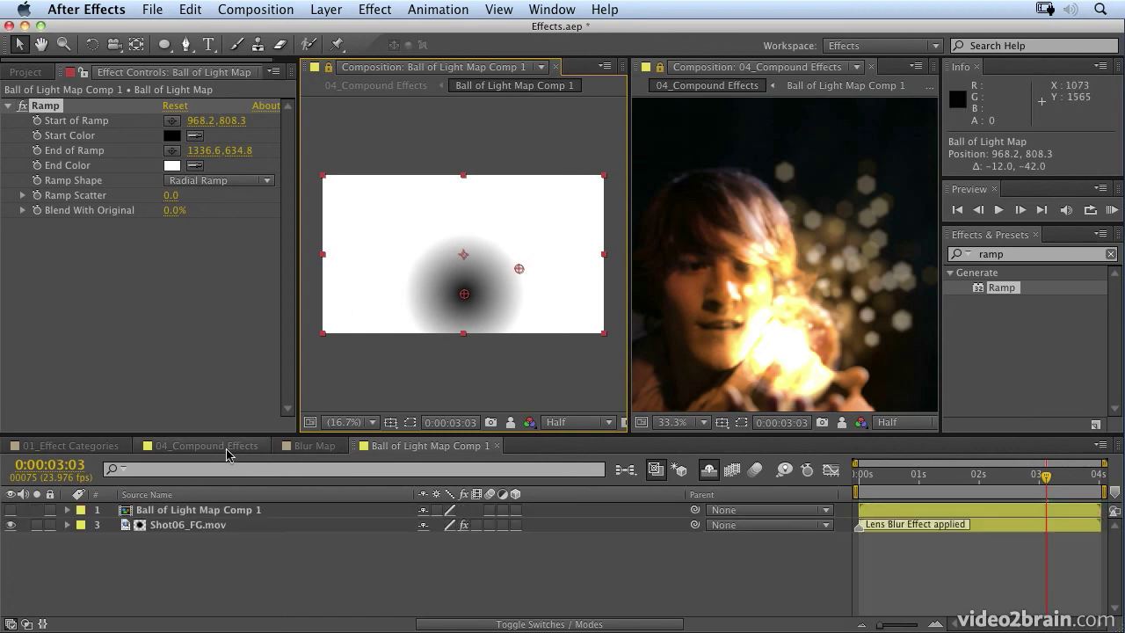
left_click(708, 470)
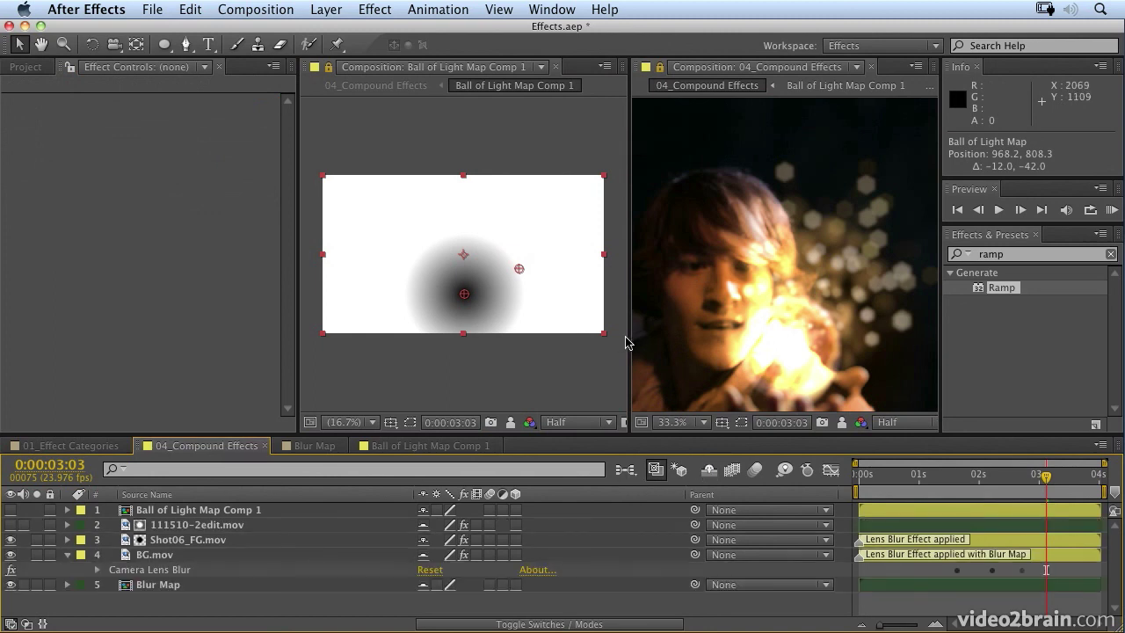
left_click_drag(629, 337, 365, 337)
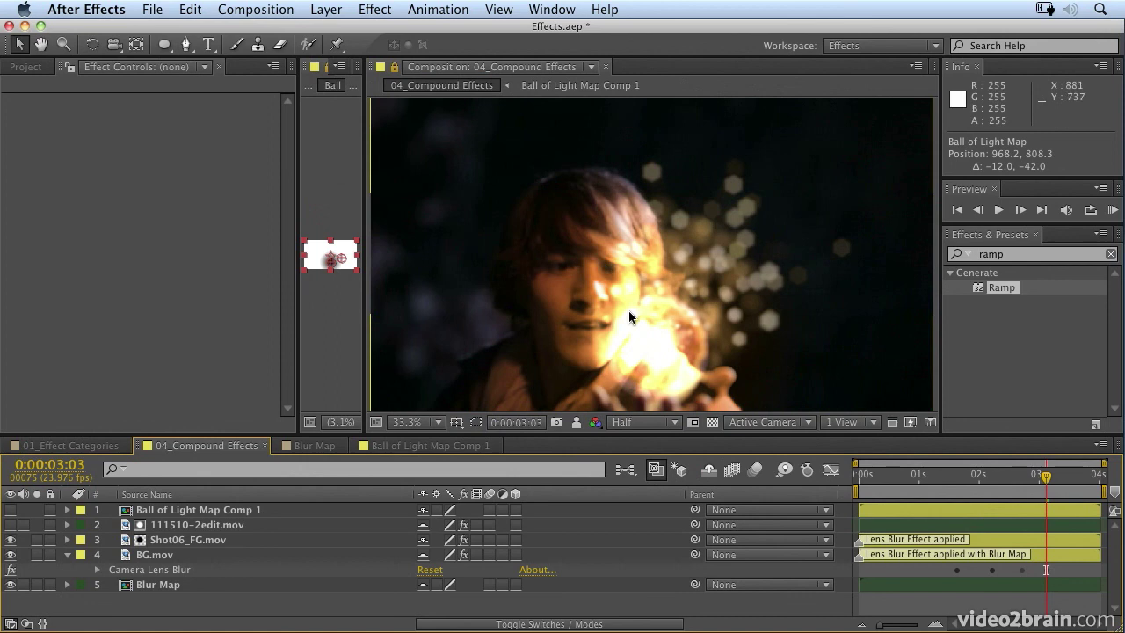
mouse_move(1026, 485)
left_mouse_down()
mouse_move(1008, 484)
mouse_move(1053, 476)
left_mouse_up()
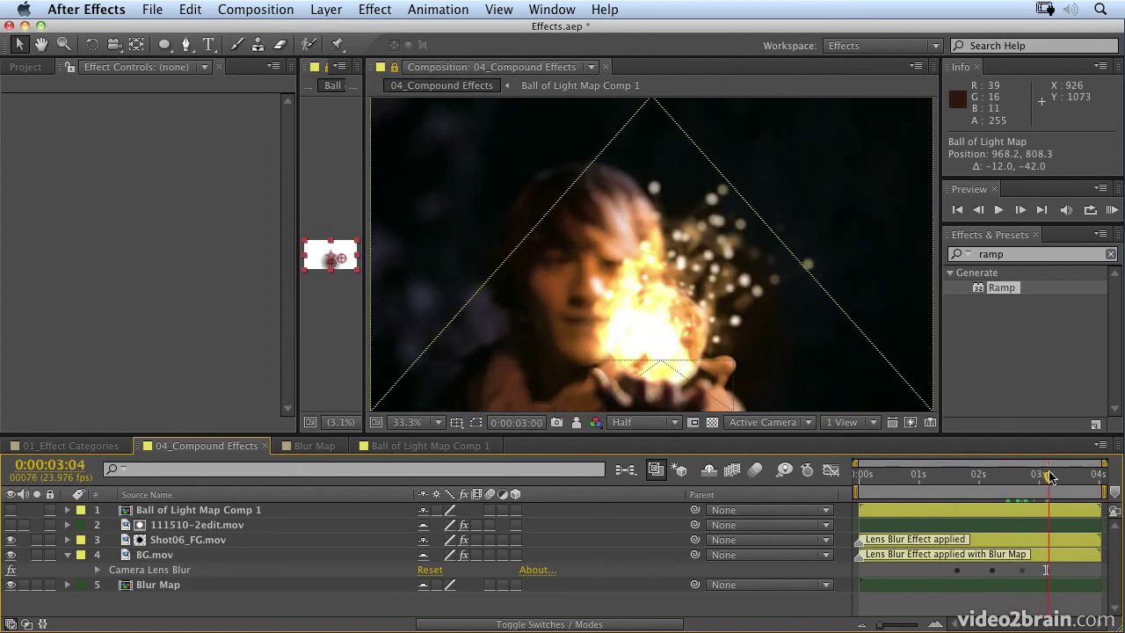